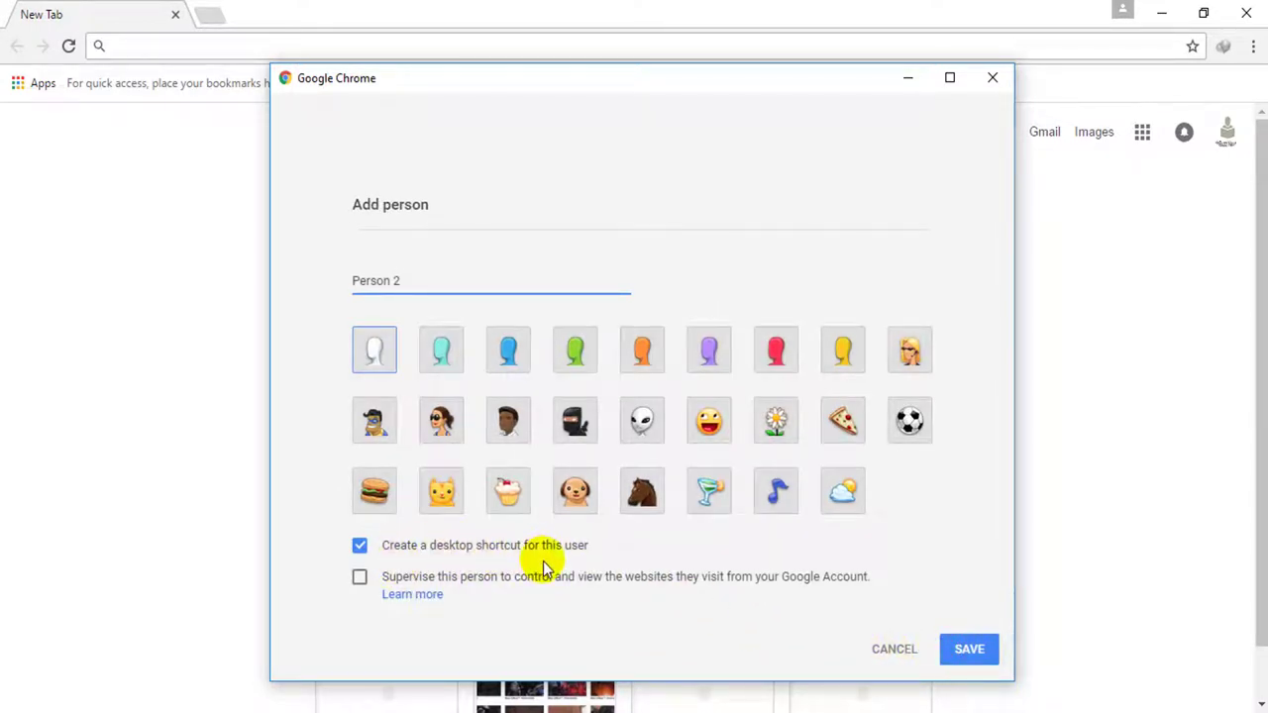
# Step: Add the new browser profile named Person 2 with the desktop shortcut option turned off
pyautogui.click(359, 548)
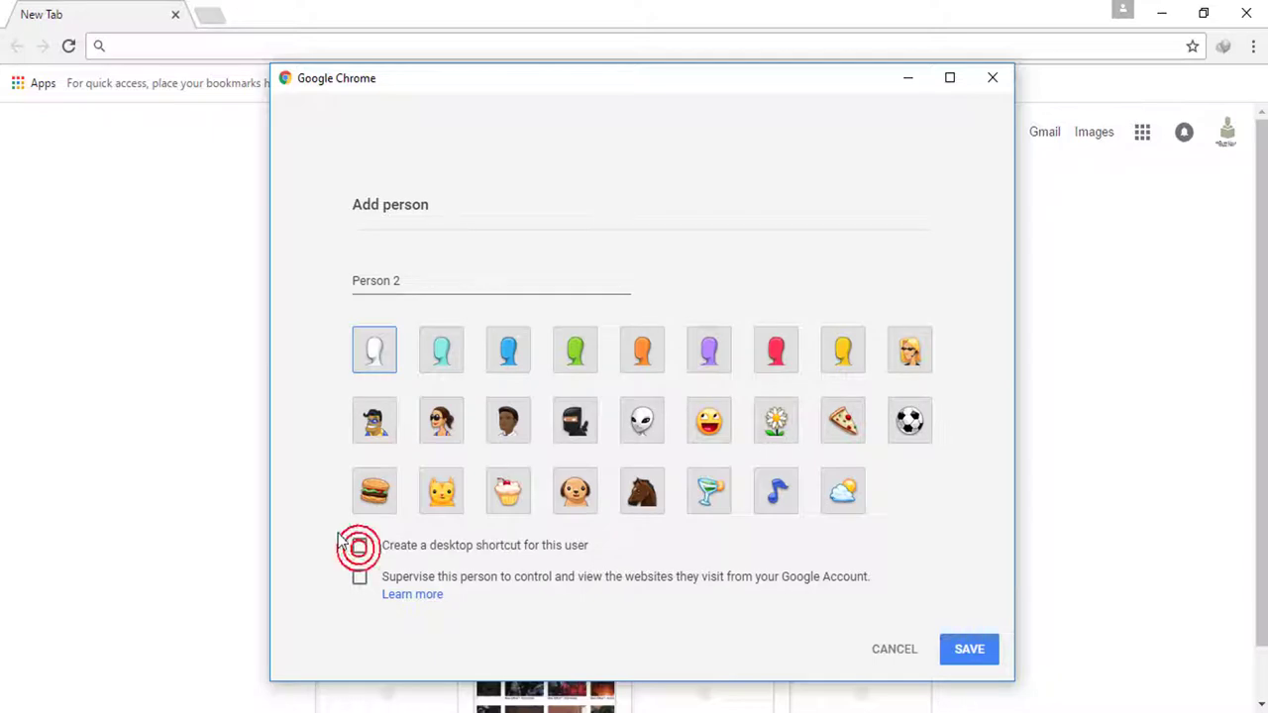
pyautogui.click(430, 278)
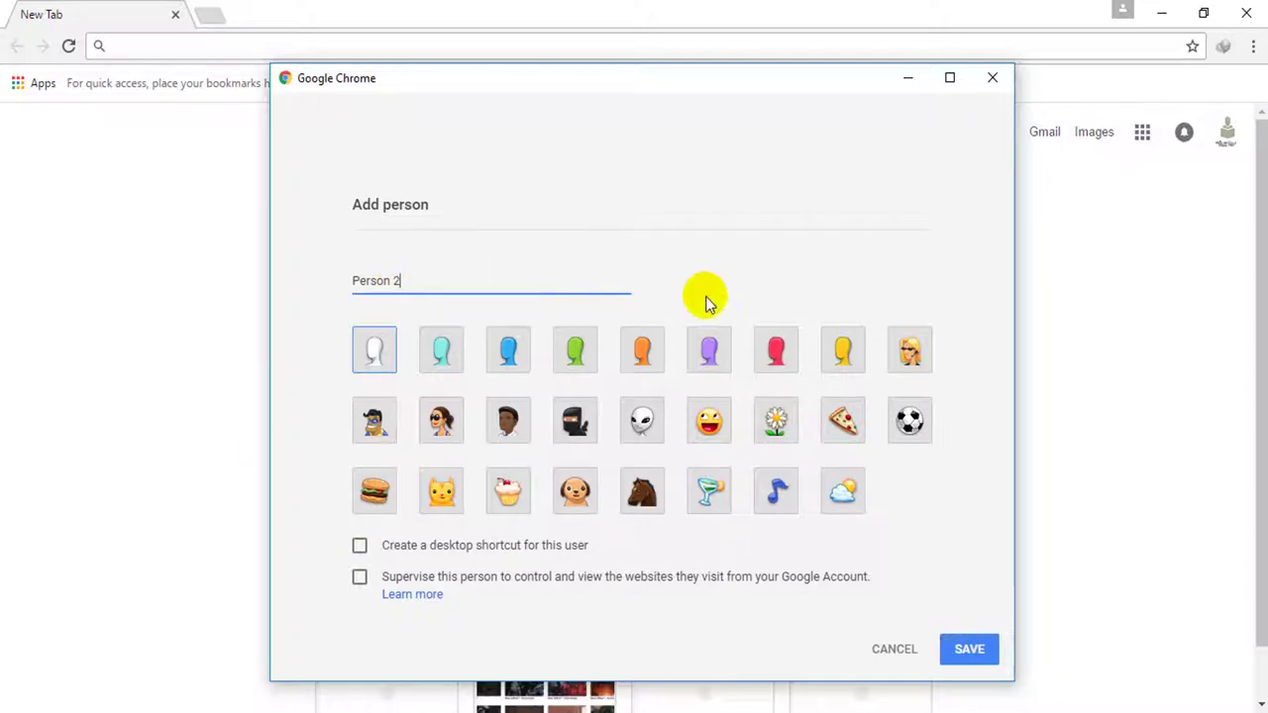
pyautogui.click(960, 649)
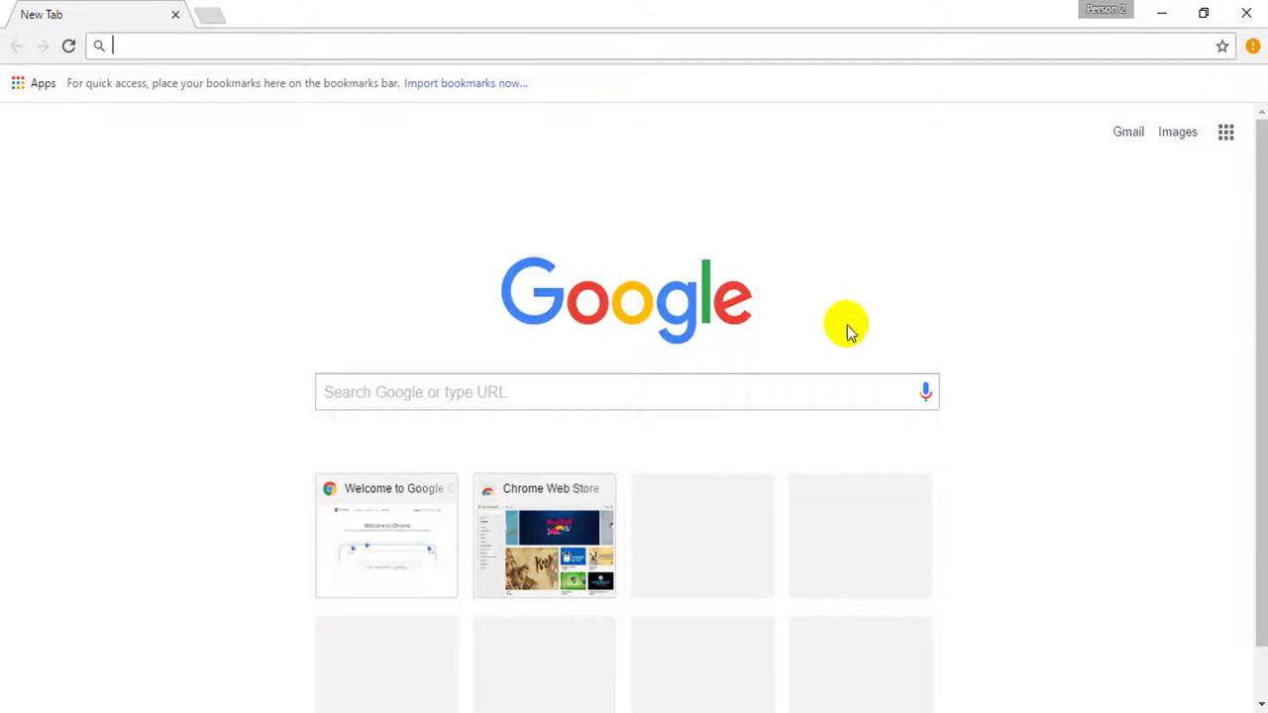
# Step: Go to the browser's extensions page and open the Chrome Web Store's extension gallery from there
pyautogui.write('r')
pyautogui.press('BackSpace')
pyautogui.click(1225, 132)
pyautogui.click(1252, 45)
pyautogui.click(953, 433)
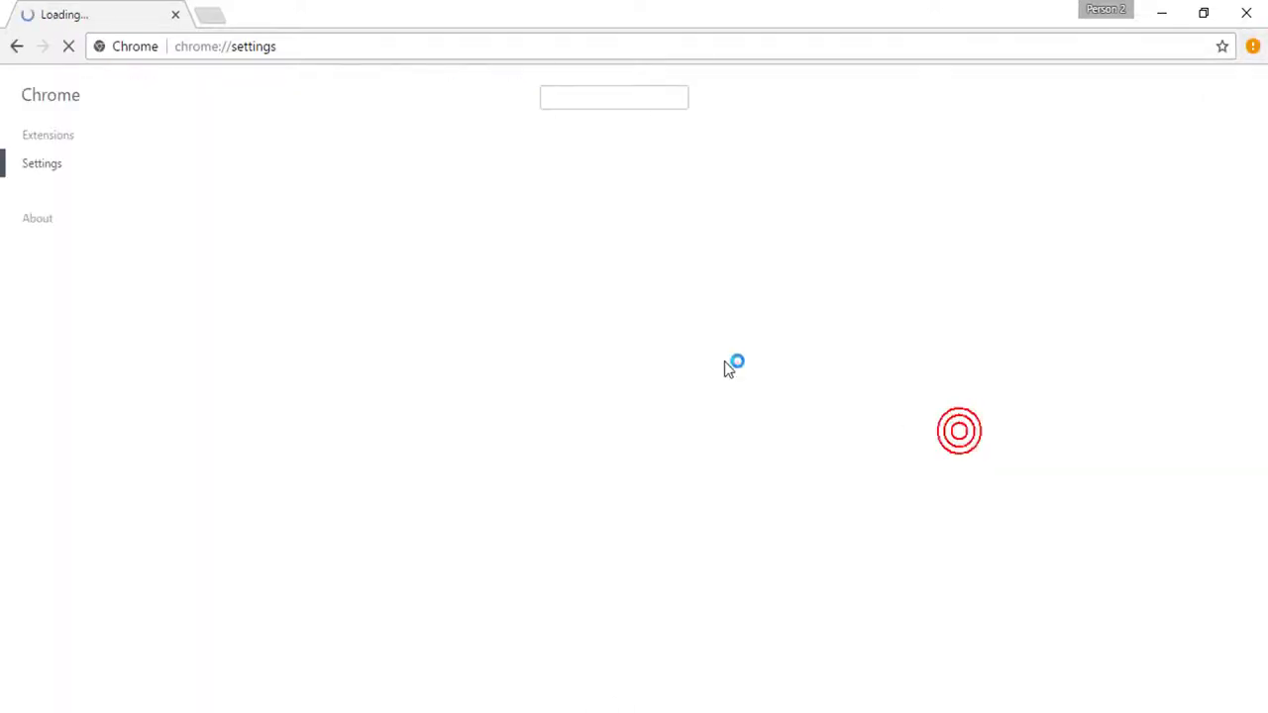
pyautogui.click(47, 135)
pyautogui.scroll(-2, 343, 449)
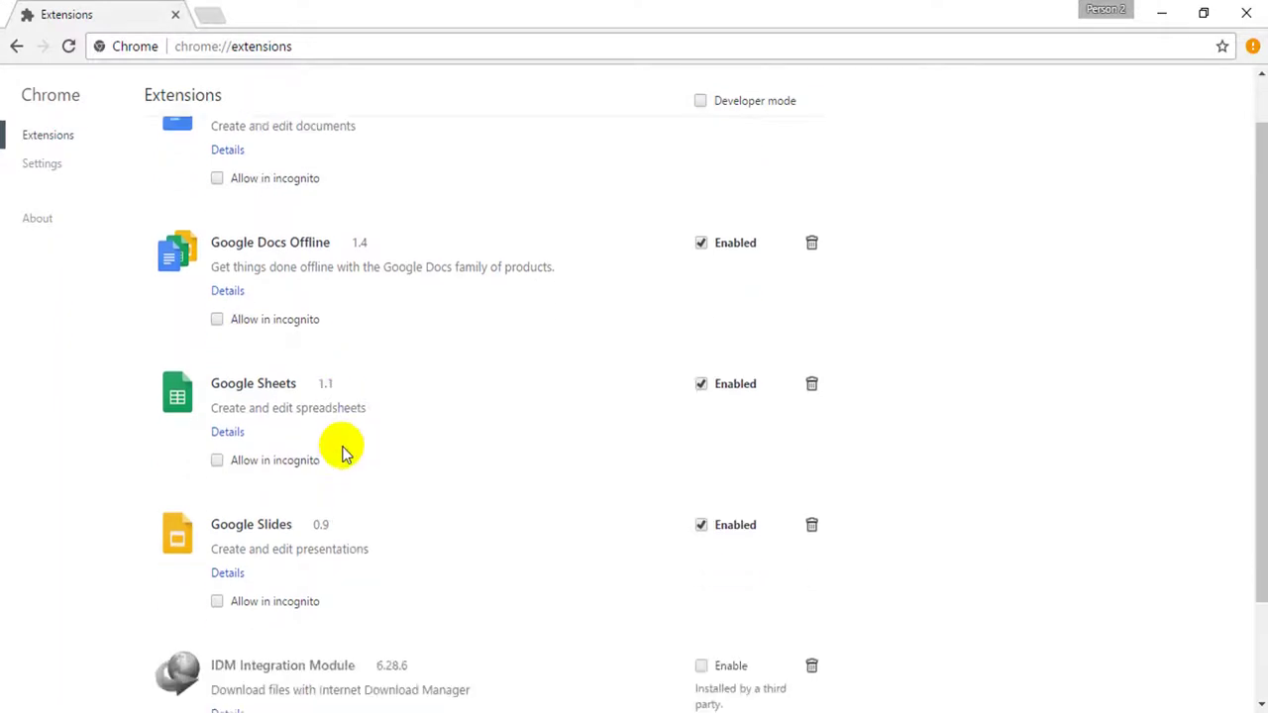
pyautogui.click(249, 652)
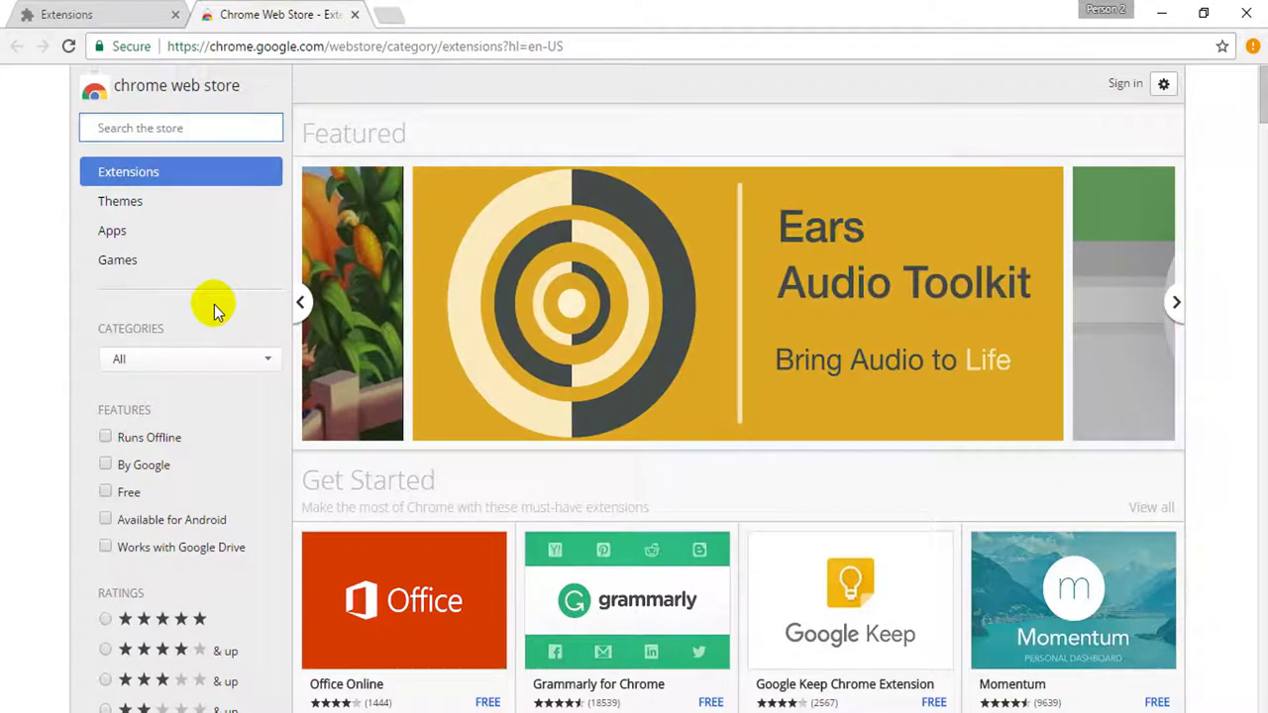
# Step: Search the Chrome Web Store for "hola" and add the extension "Unlimited Free VPN - Hola"
pyautogui.write('hola')
pyautogui.press('Return')
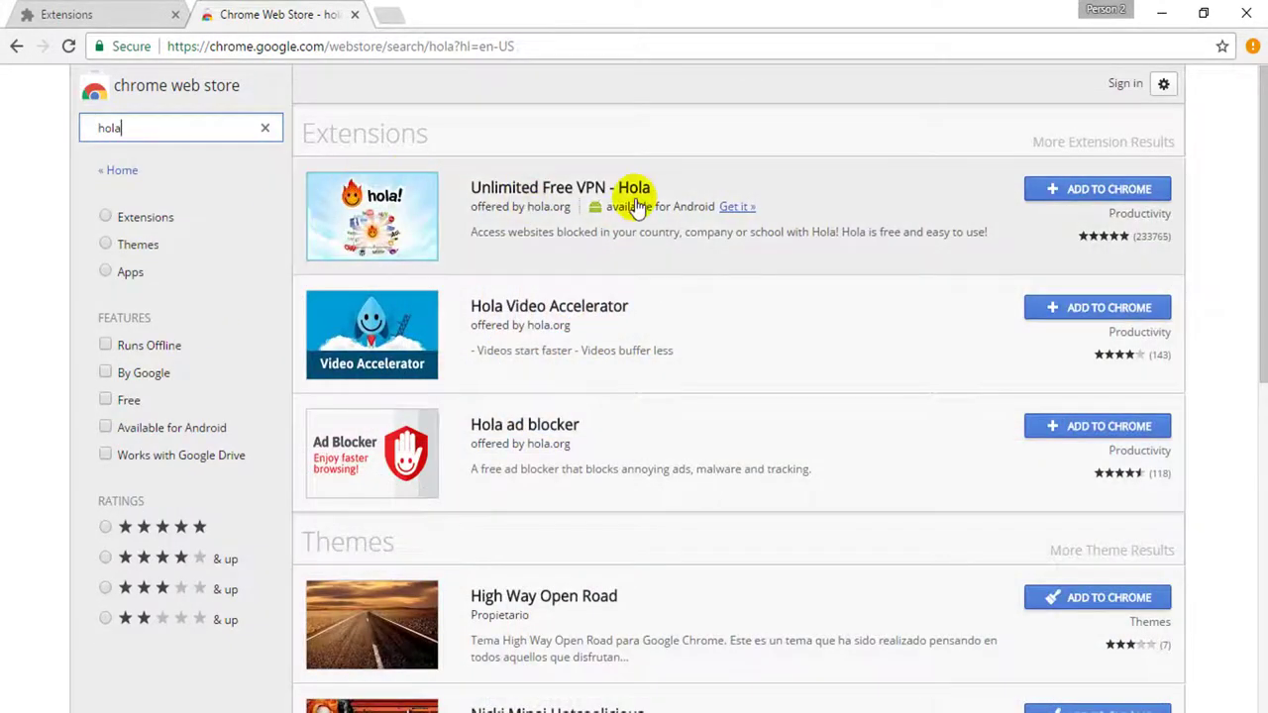
pyautogui.click(1094, 190)
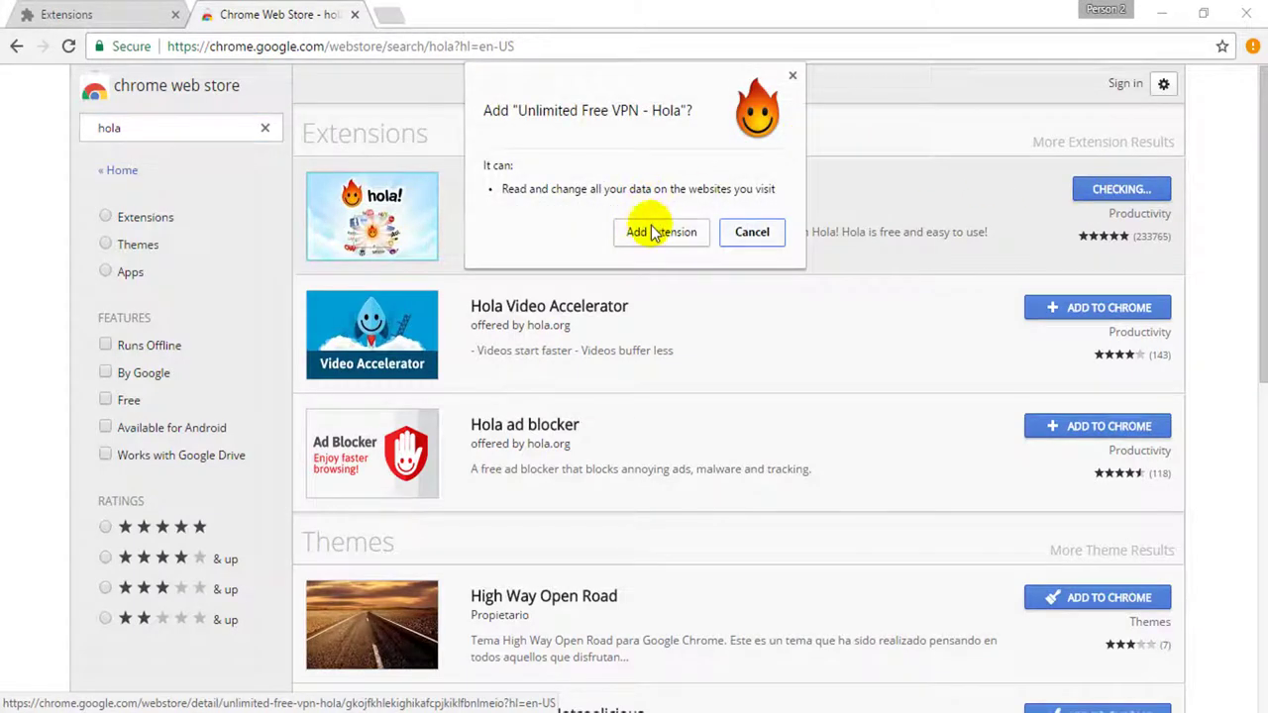
pyautogui.click(654, 234)
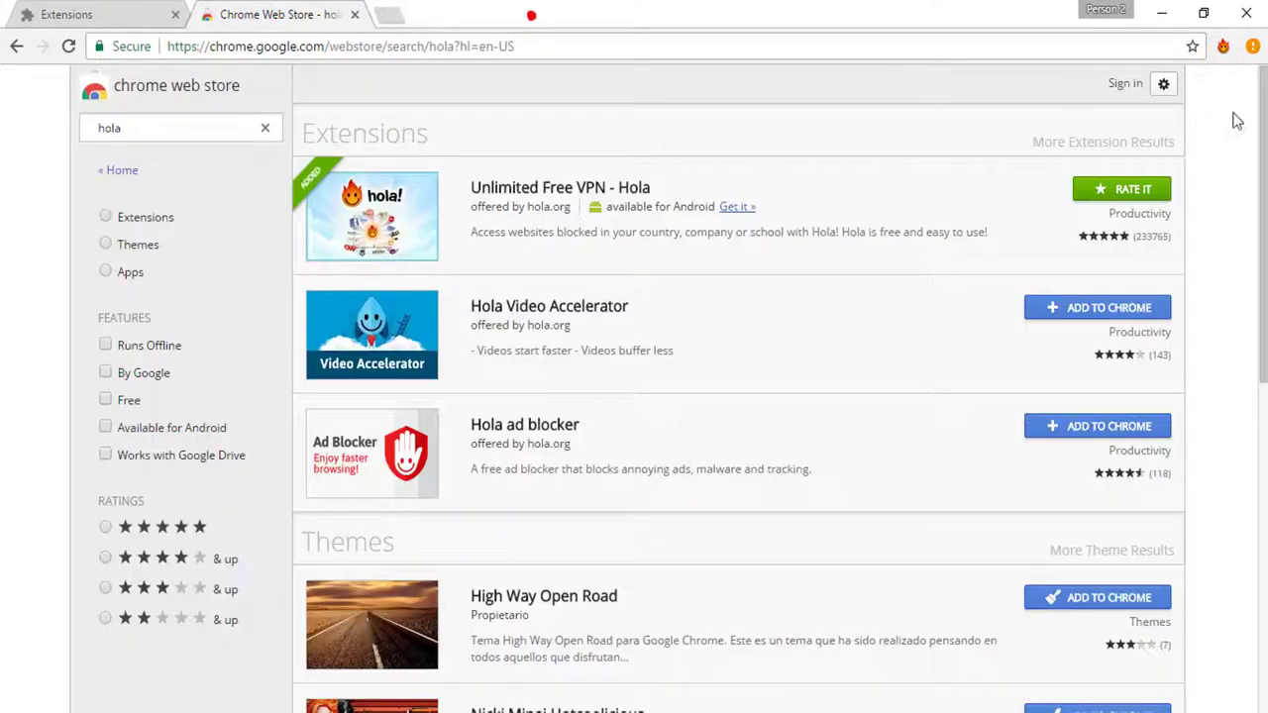
# Step: Try to choose Afghanistan as the Hola VPN country and close the extra Hola tab
pyautogui.click(531, 15)
pyautogui.click(1223, 52)
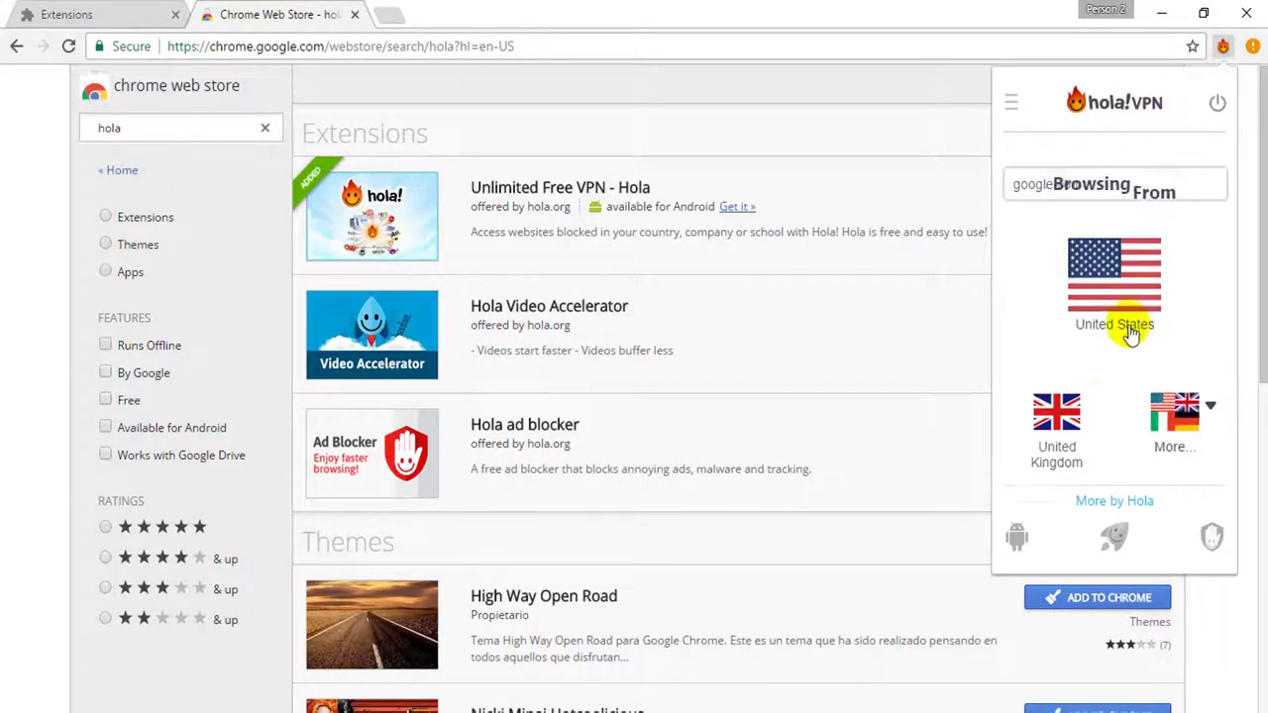
pyautogui.click(1213, 404)
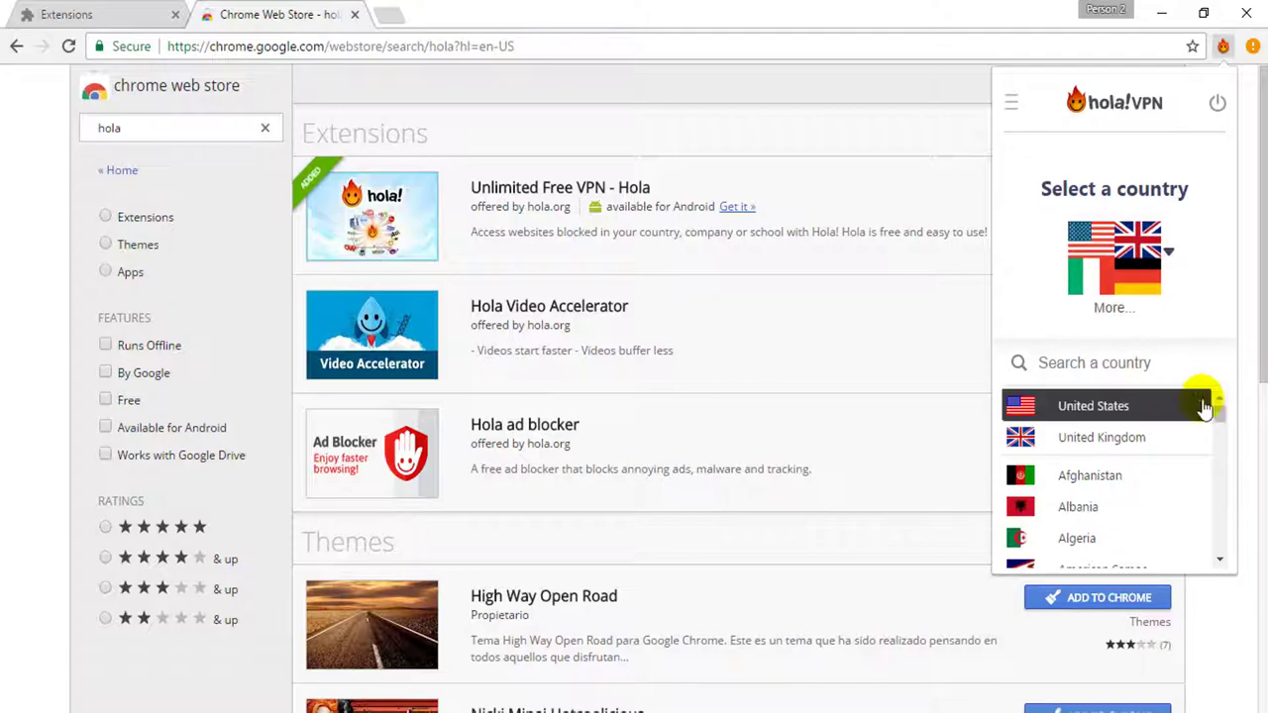
pyautogui.click(1160, 479)
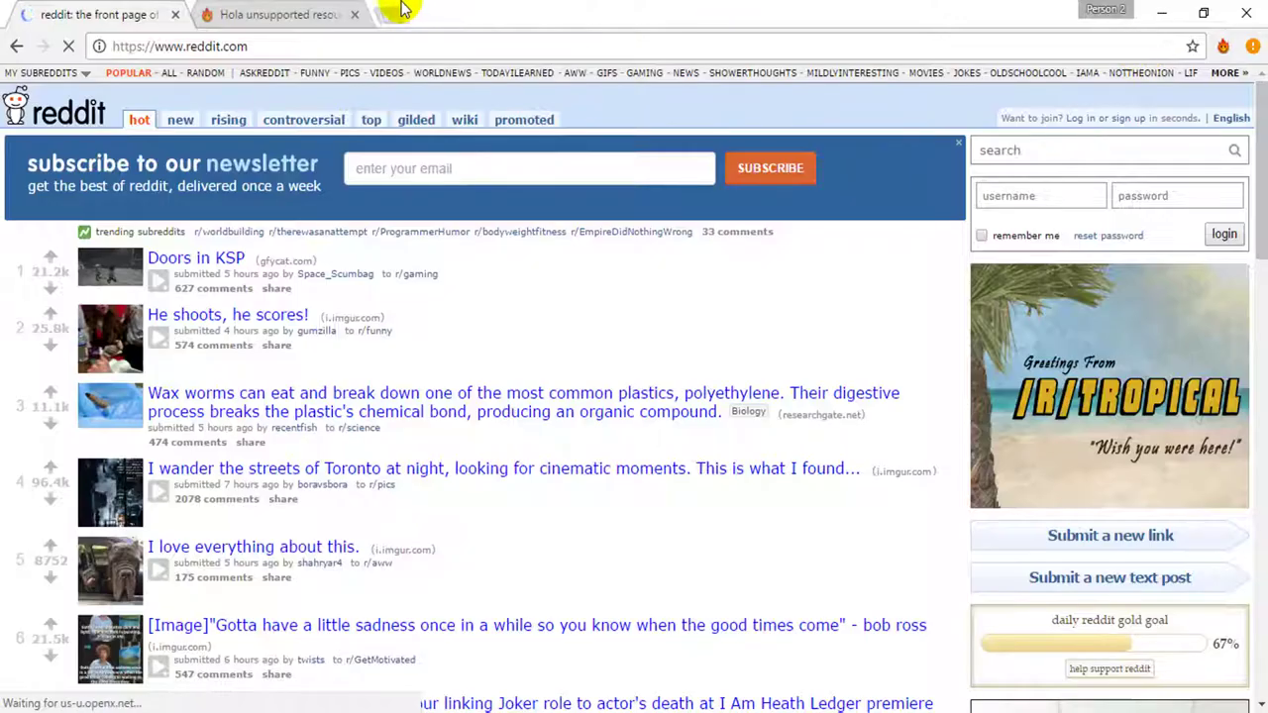
pyautogui.click(356, 17)
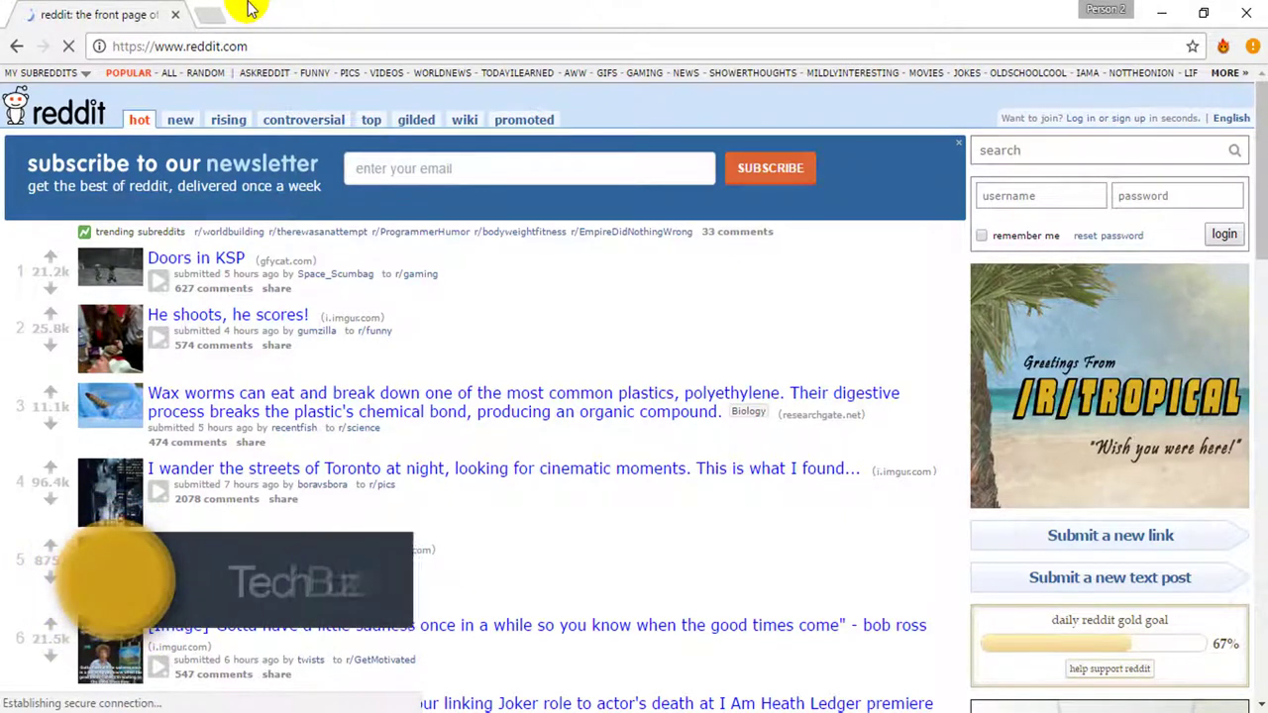
# Step: Set the Hola VPN browsing country to Canada for reddit.com and dismiss the VPN popup
pyautogui.click(1224, 48)
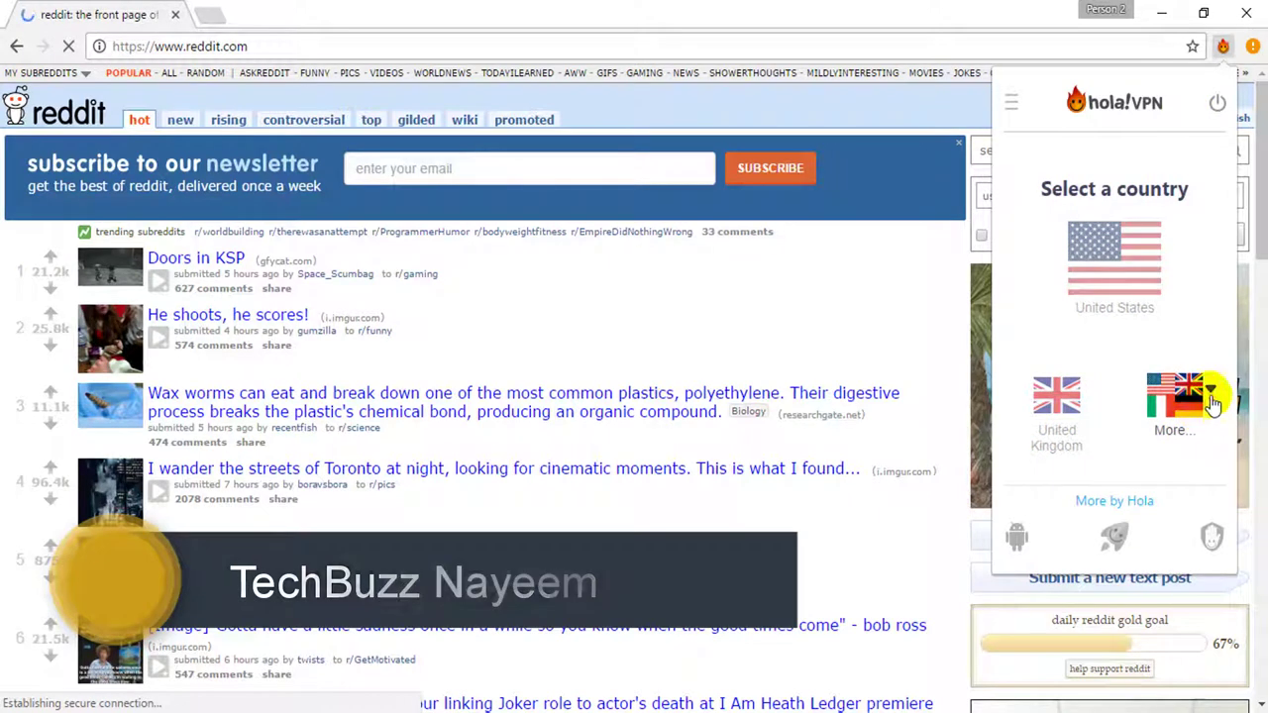
pyautogui.click(1212, 402)
pyautogui.scroll(-1, 1154, 470)
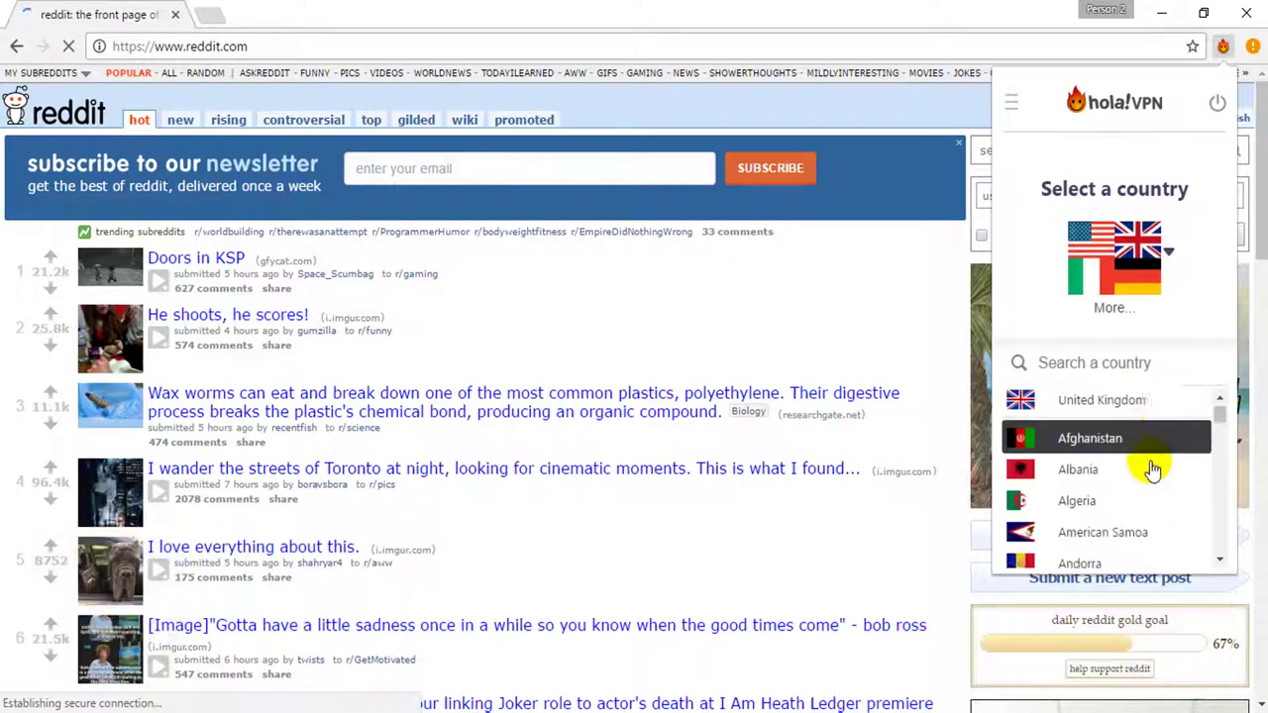
pyautogui.scroll(-8, 1154, 469)
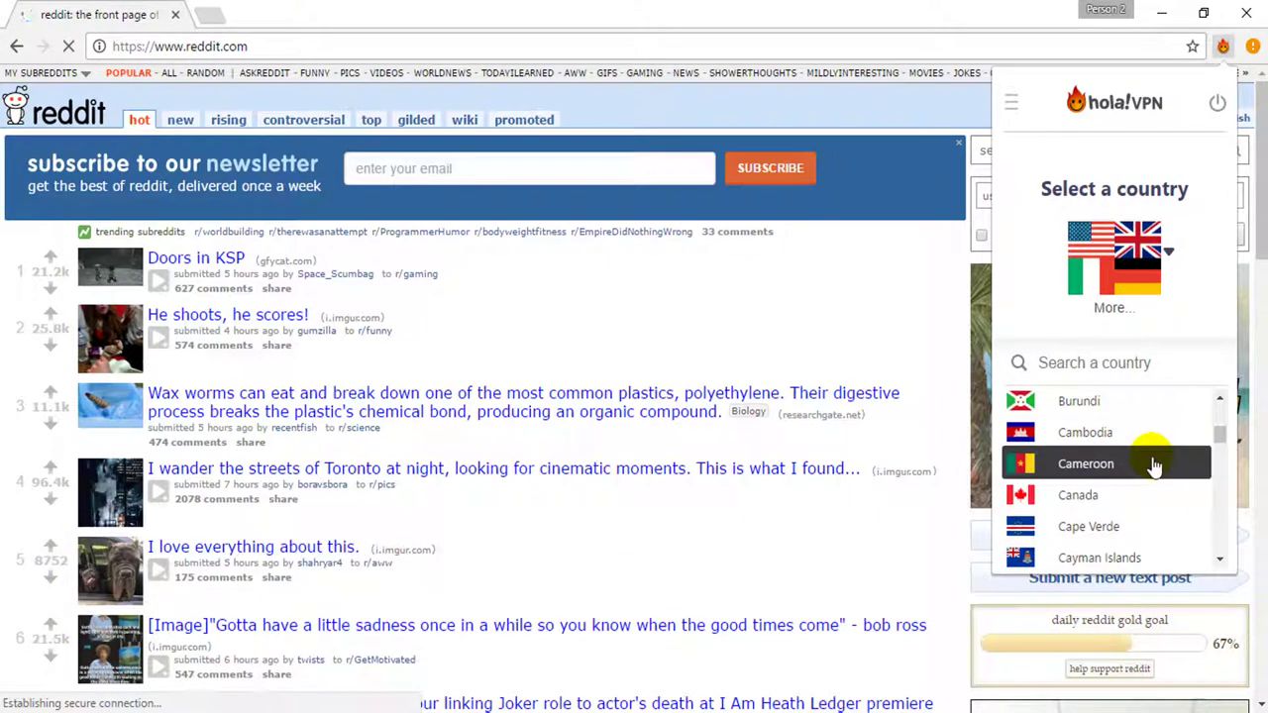
pyautogui.click(1139, 495)
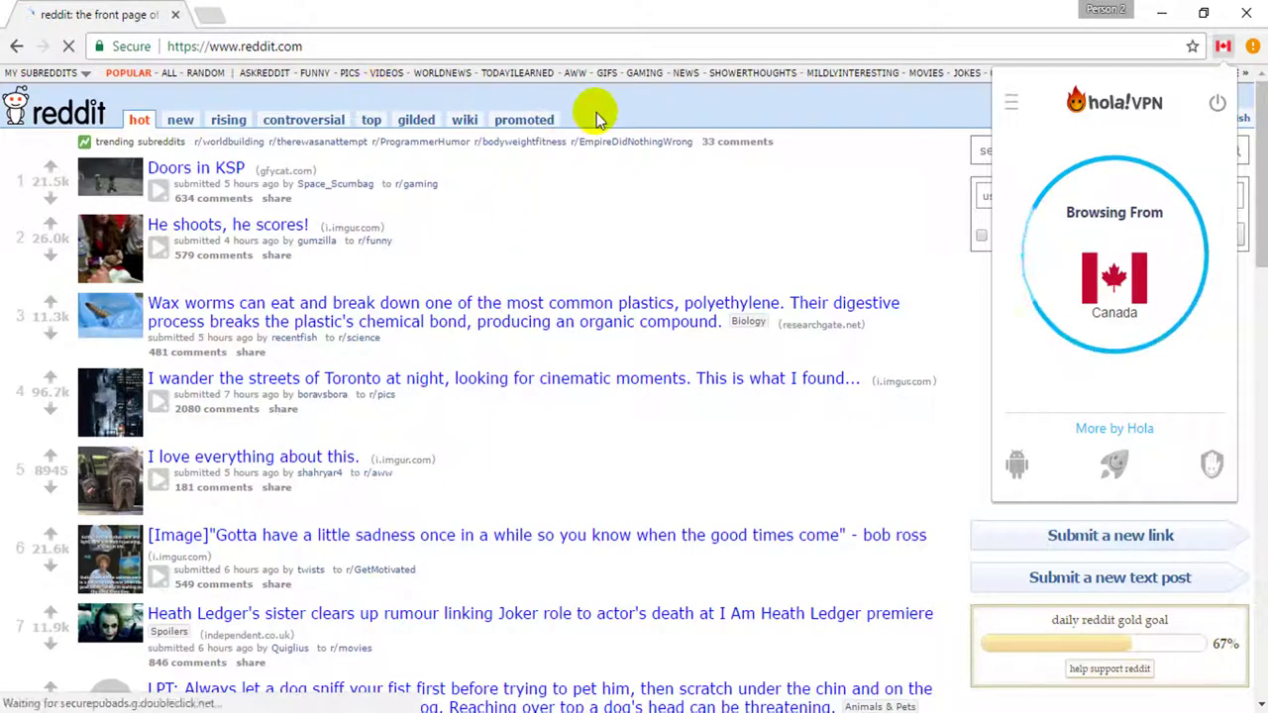
pyautogui.click(662, 111)
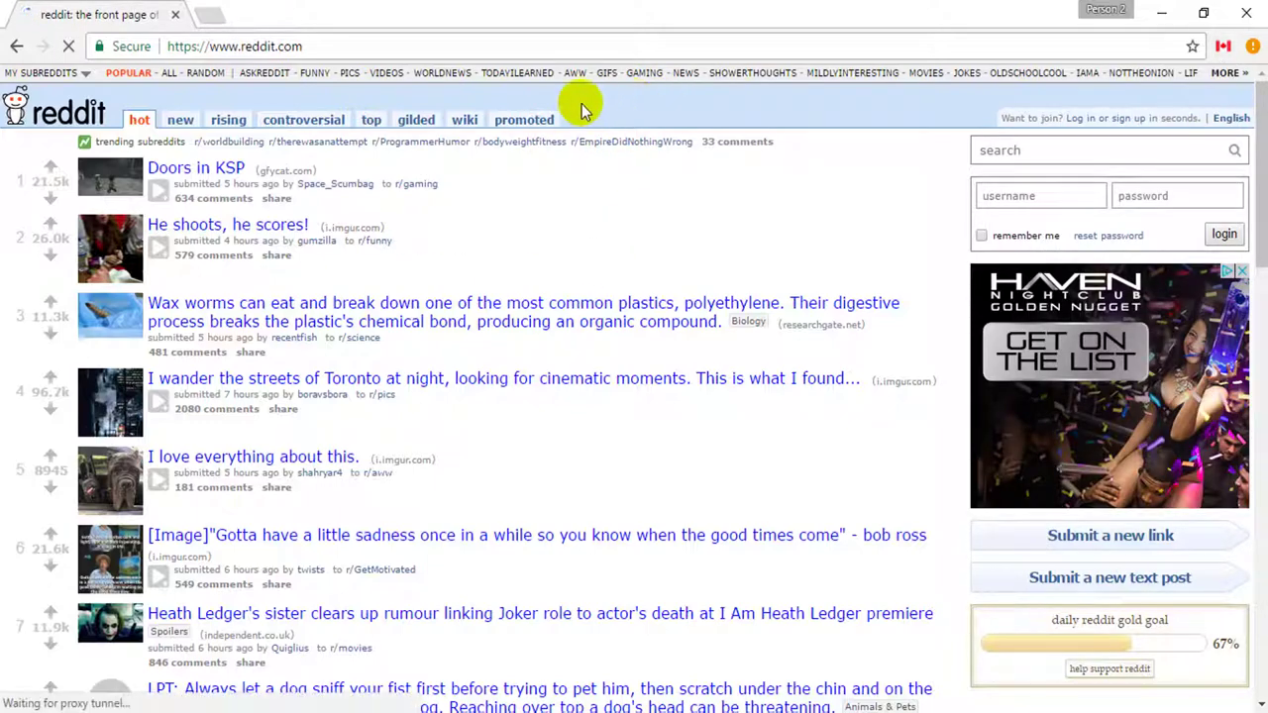
# Step: Open reddit's account sign-up form and enter reddit_test01 as the new account's username
pyautogui.click(1089, 118)
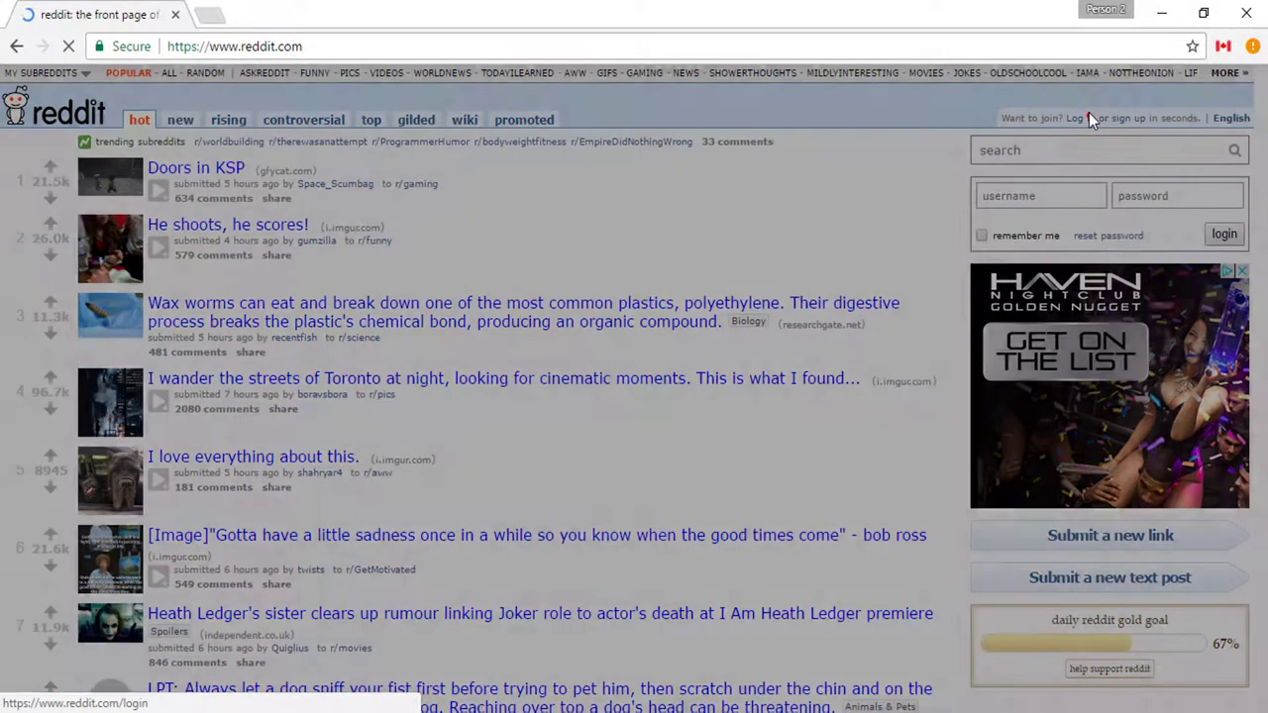
pyautogui.click(484, 214)
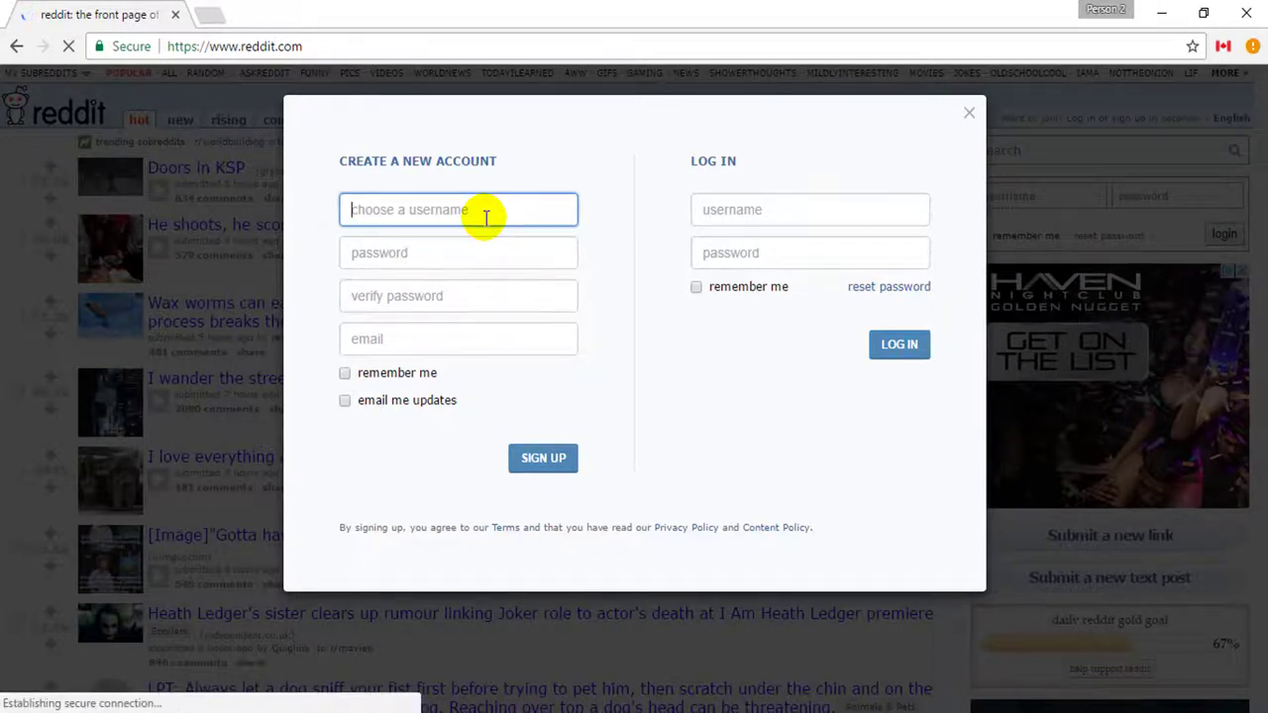
pyautogui.write('eddi')
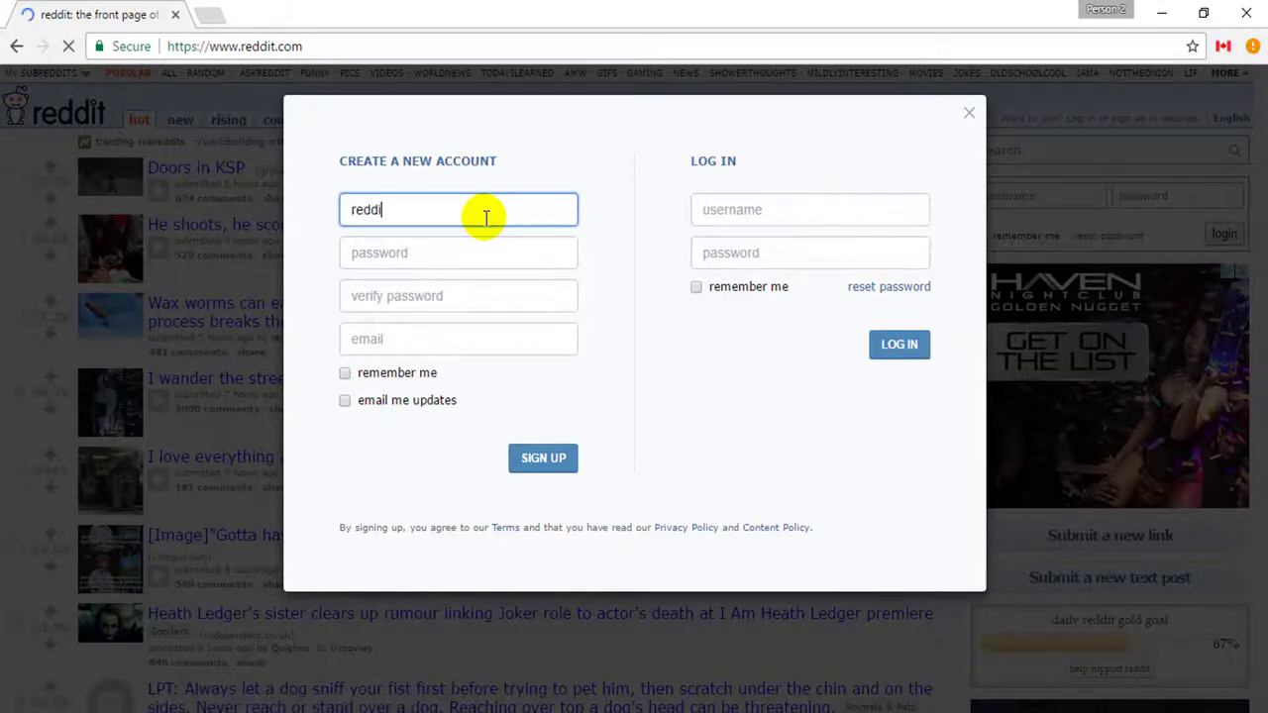
pyautogui.write('tt')
pyautogui.press('BackSpace')
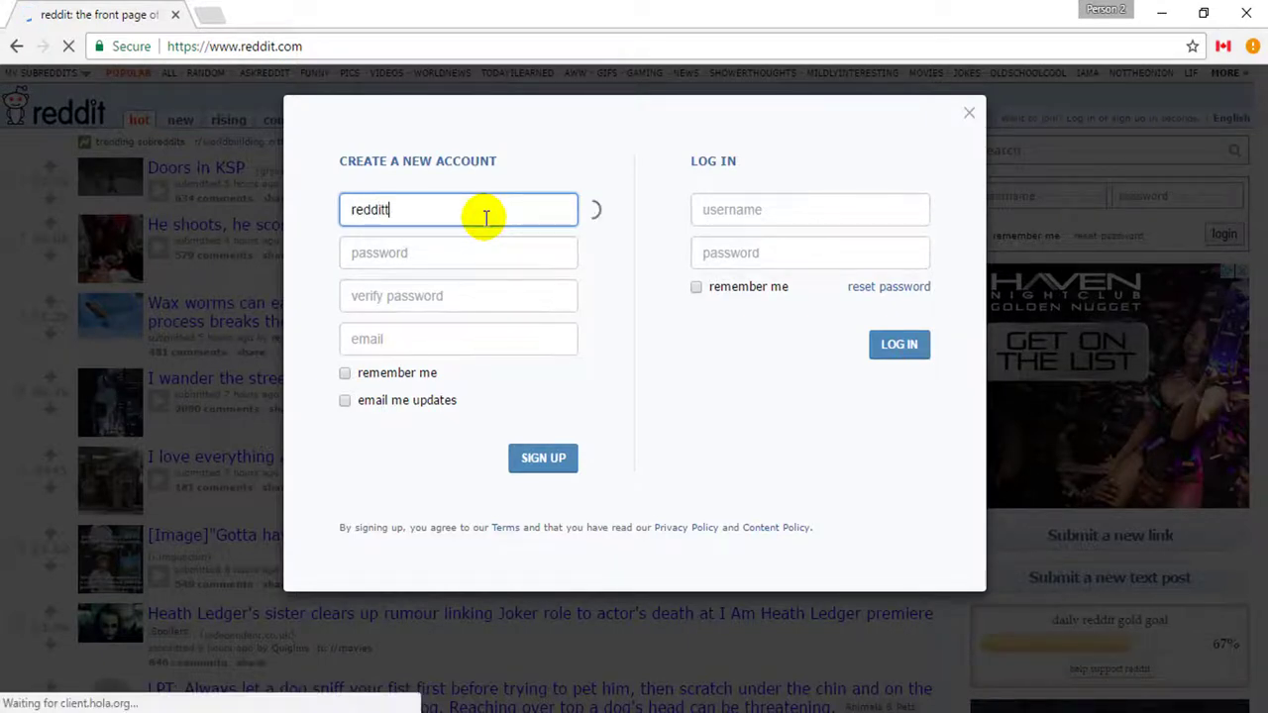
pyautogui.write('_')
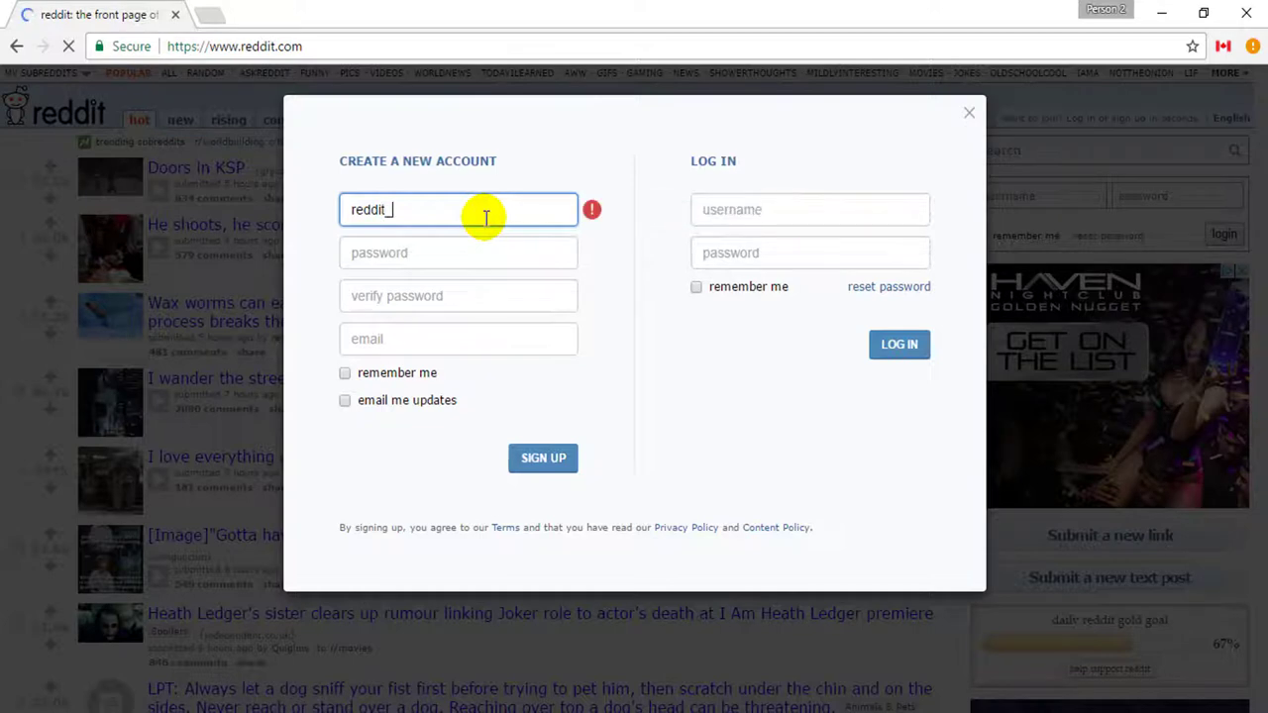
pyautogui.write('test0')
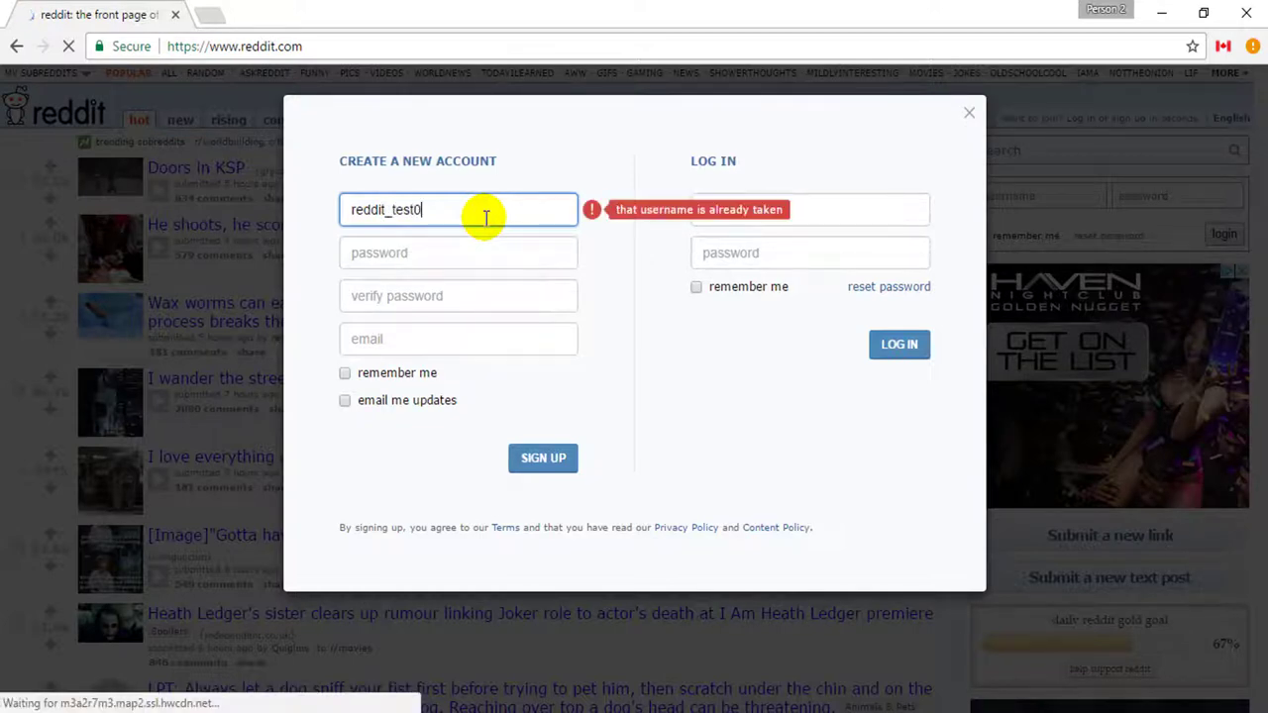
pyautogui.write('1')
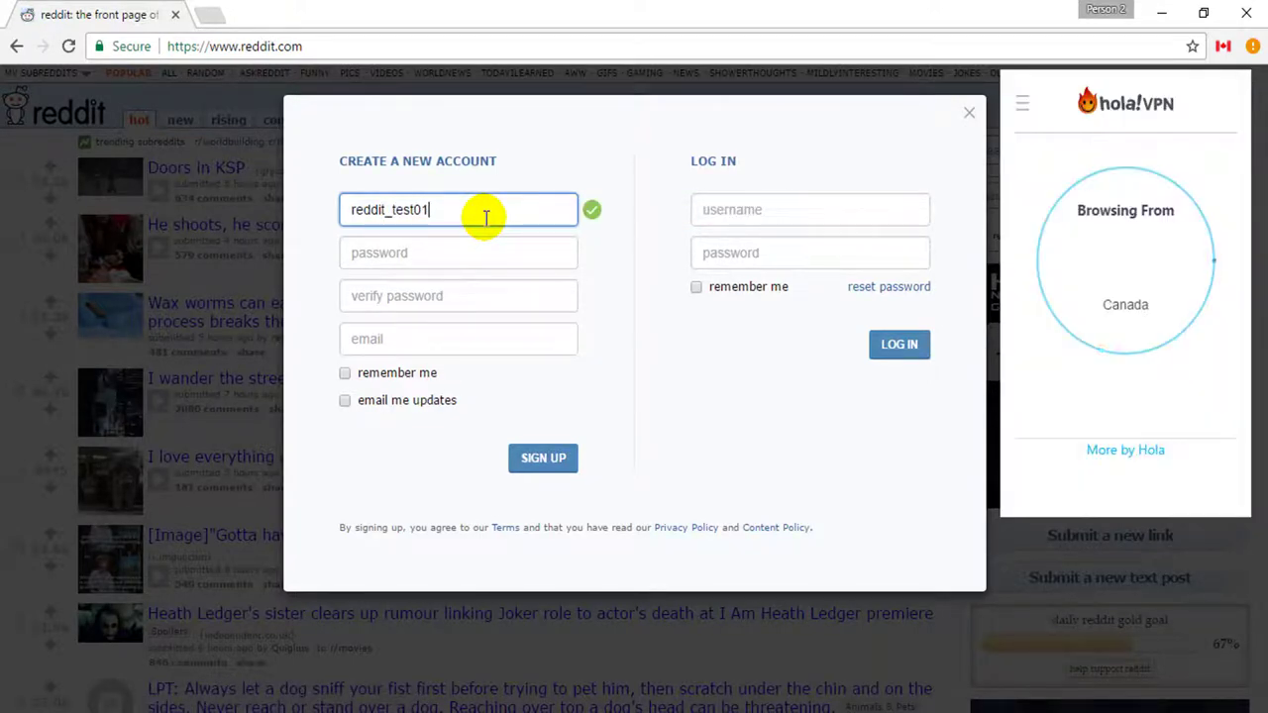
# Step: Enter the account password and its verification in the sign-up form and enable "remember me"
pyautogui.click(412, 244)
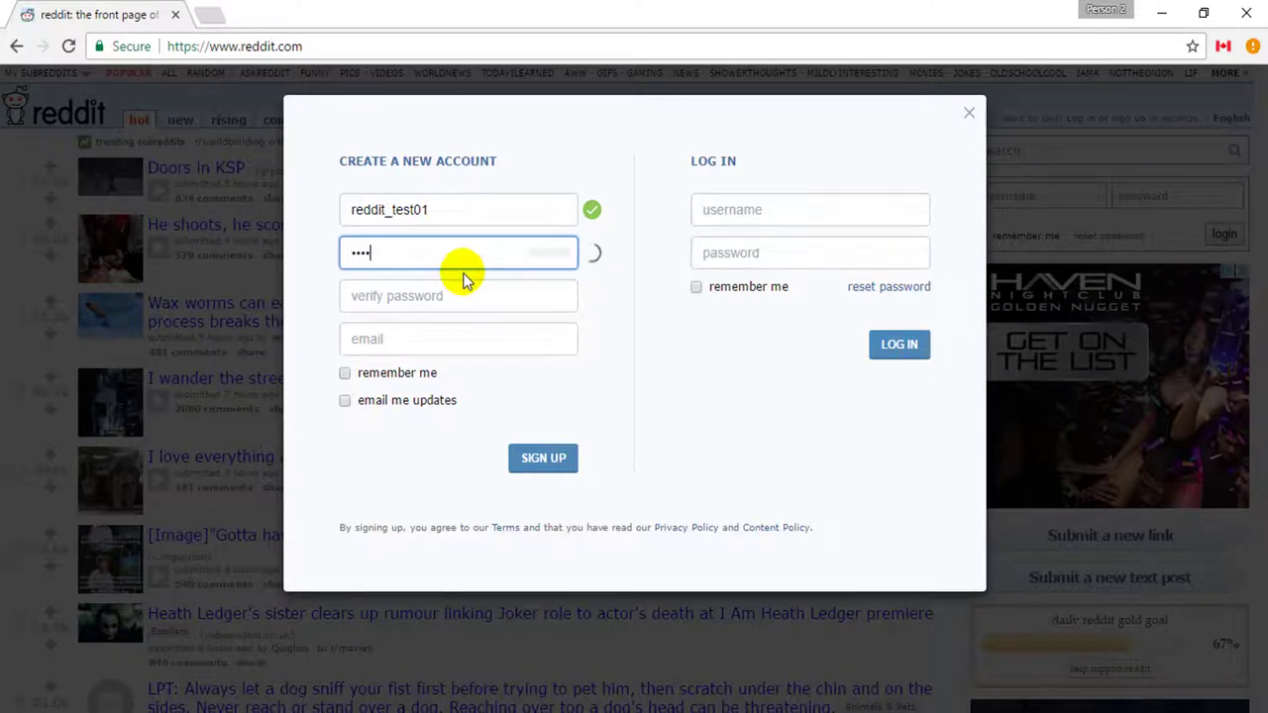
pyautogui.write('••••••')
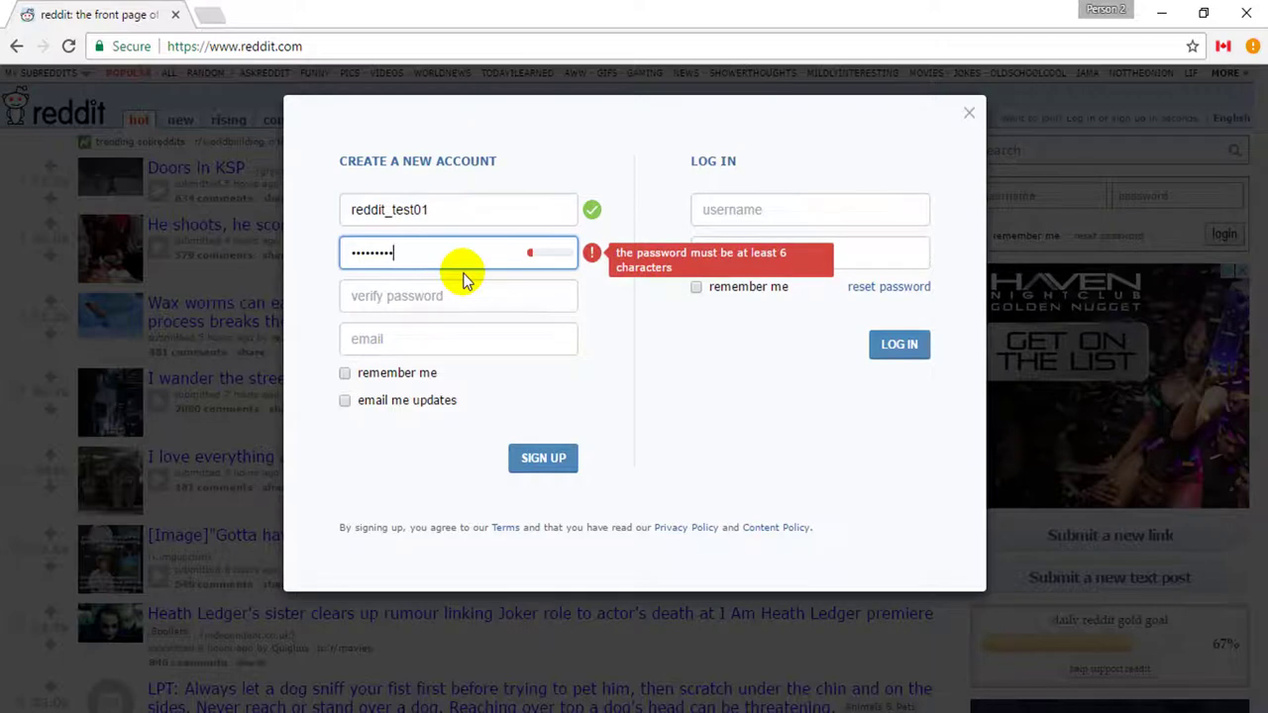
pyautogui.write('••')
pyautogui.press('Tab')
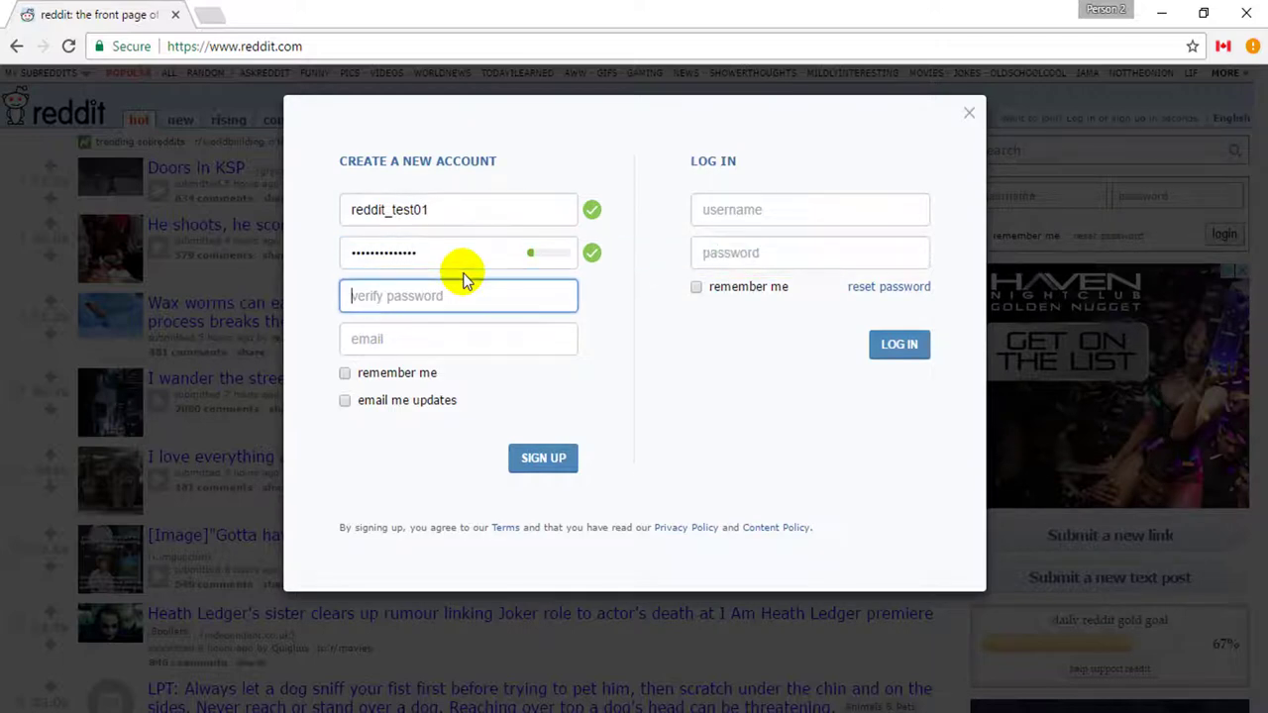
pyautogui.write('••')
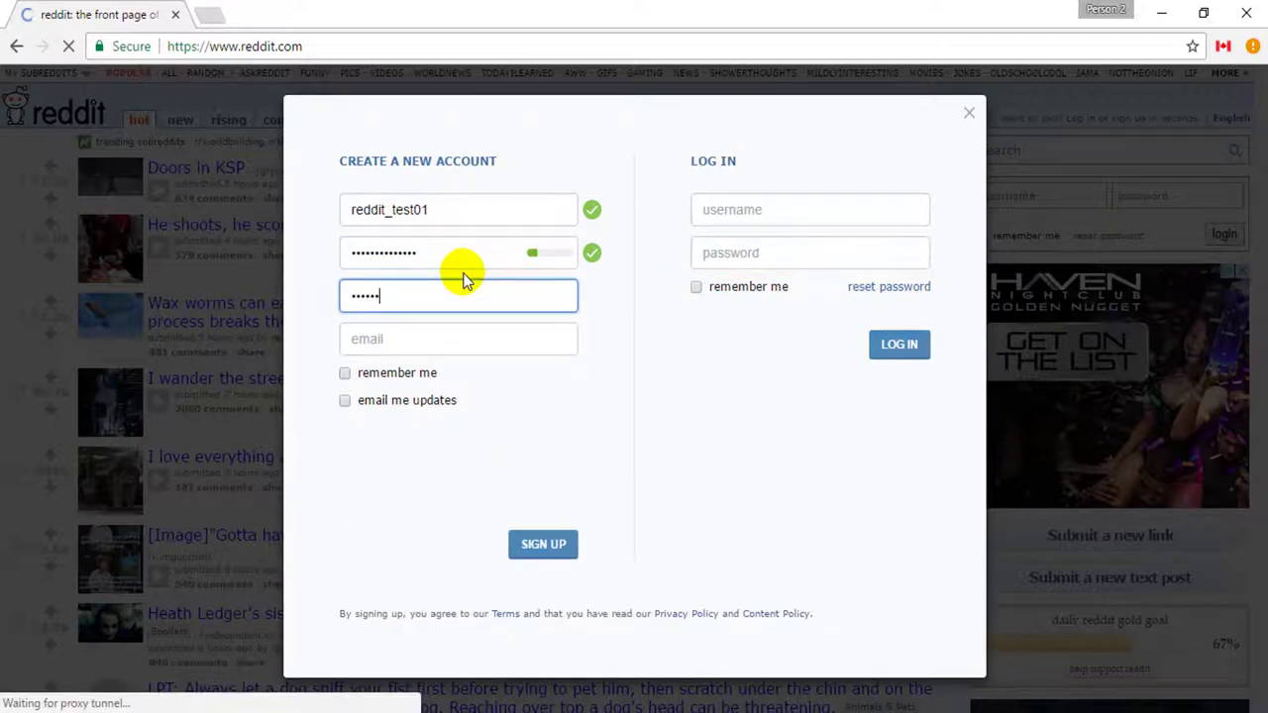
pyautogui.write('•••')
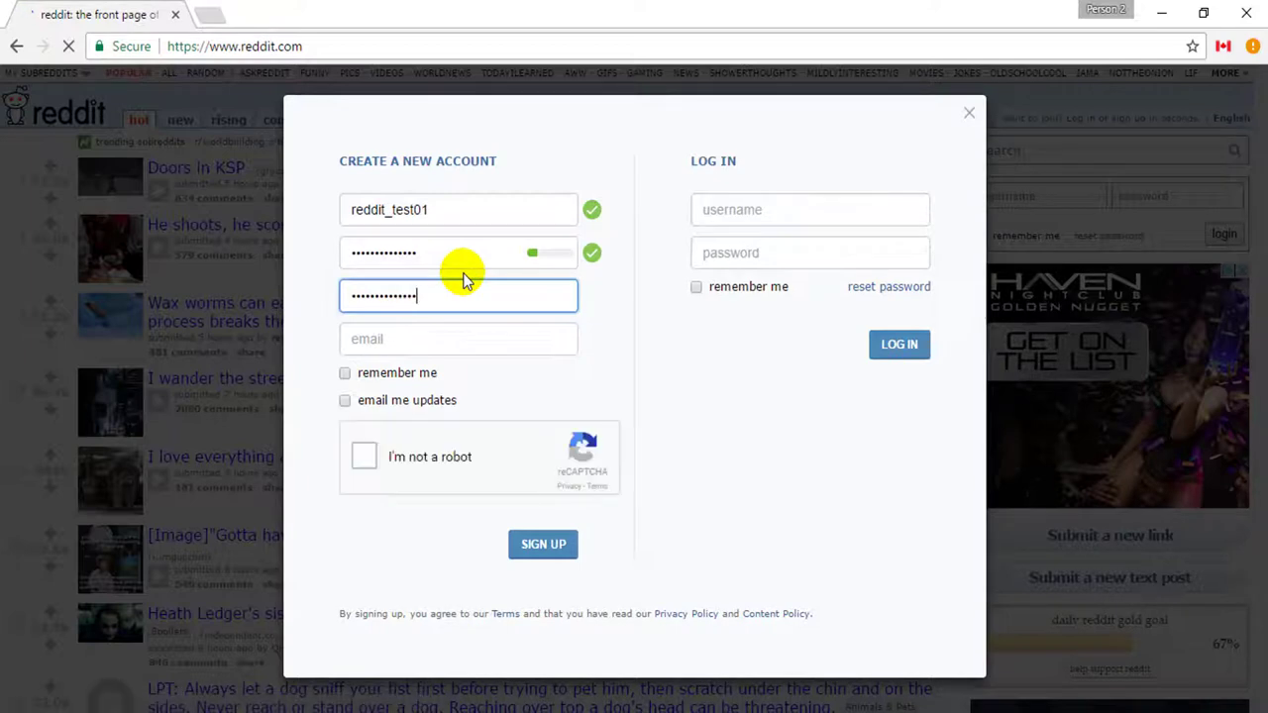
pyautogui.click(346, 374)
pyautogui.click(442, 343)
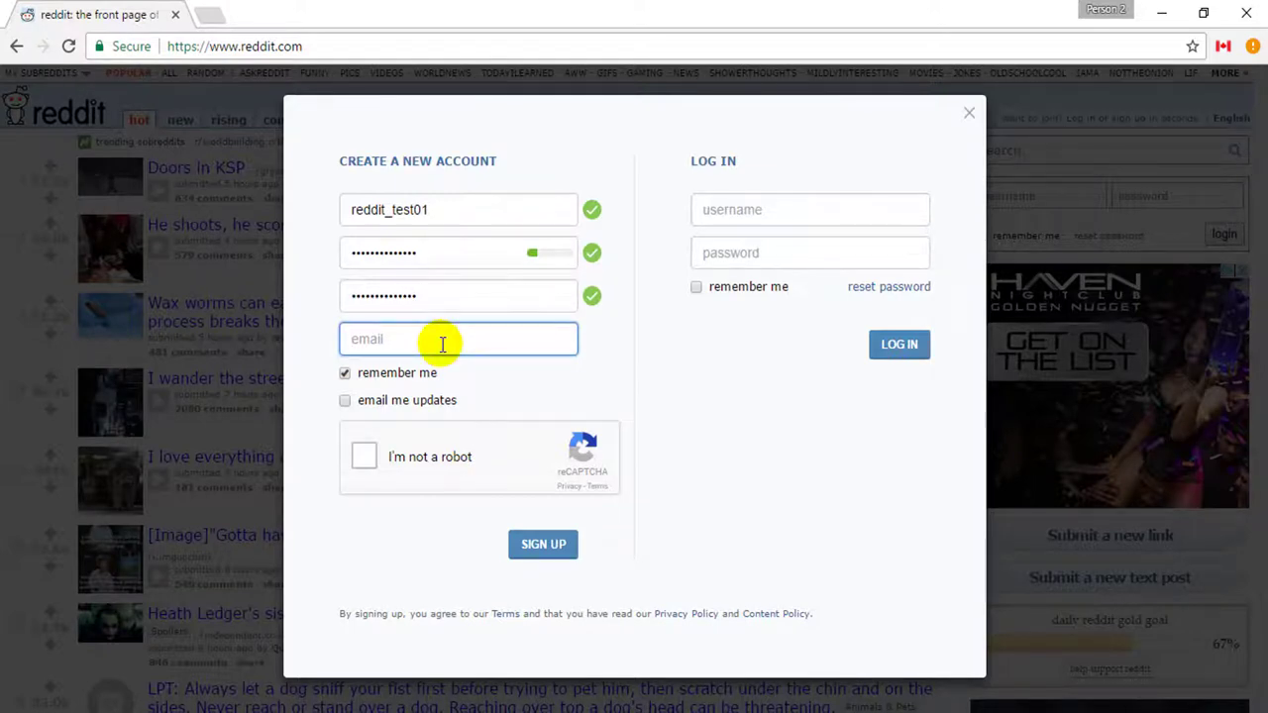
# Step: Open the mytemp.email site in a new browser tab
pyautogui.click(206, 14)
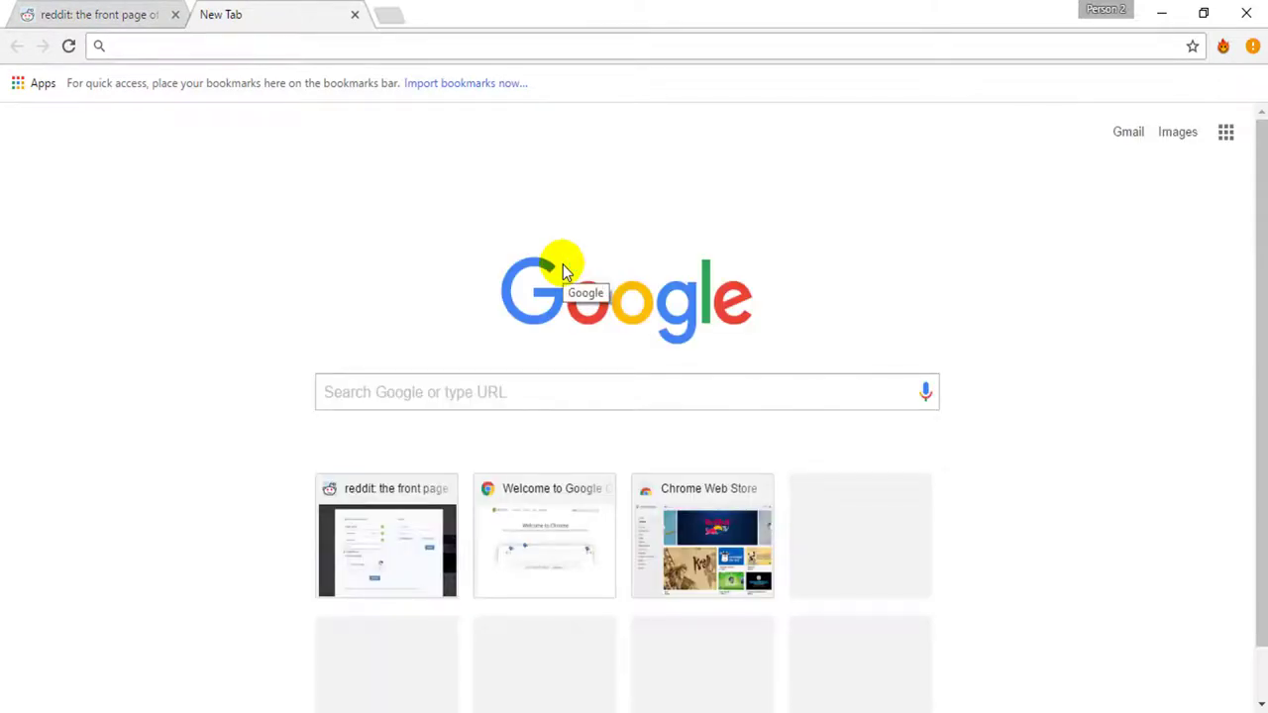
pyautogui.write('mytemp')
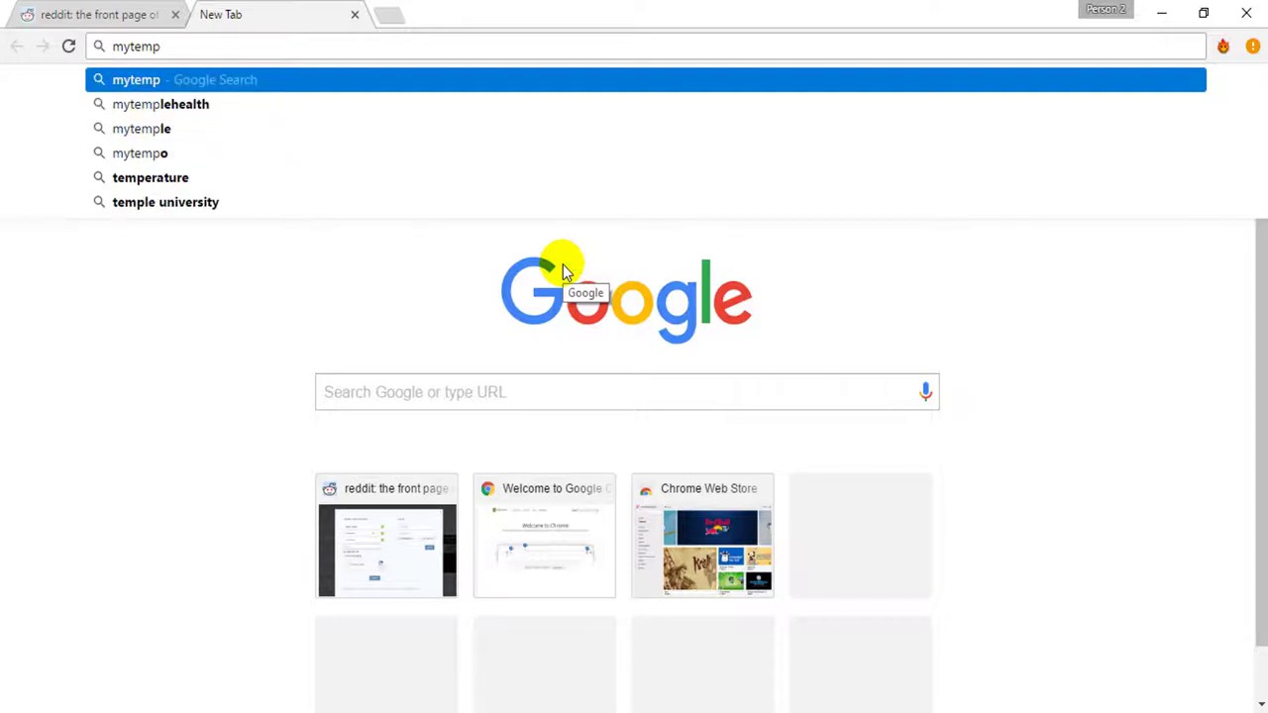
pyautogui.write('.')
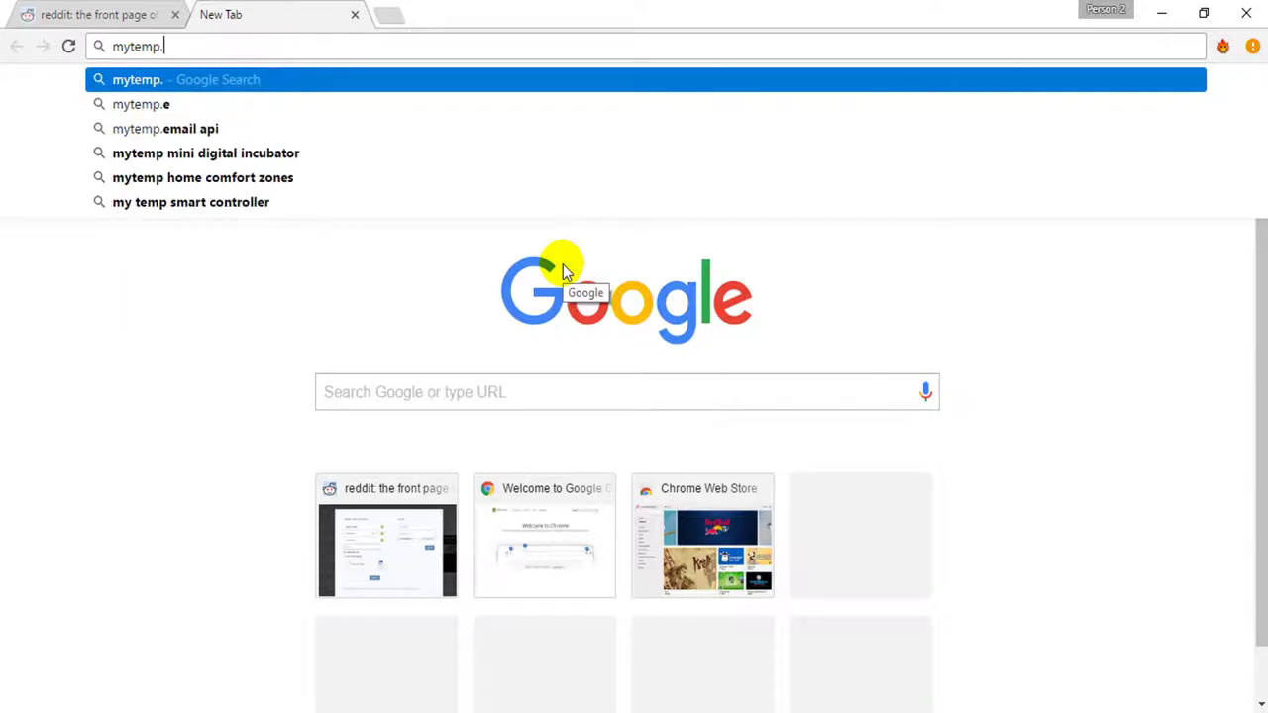
pyautogui.write('email')
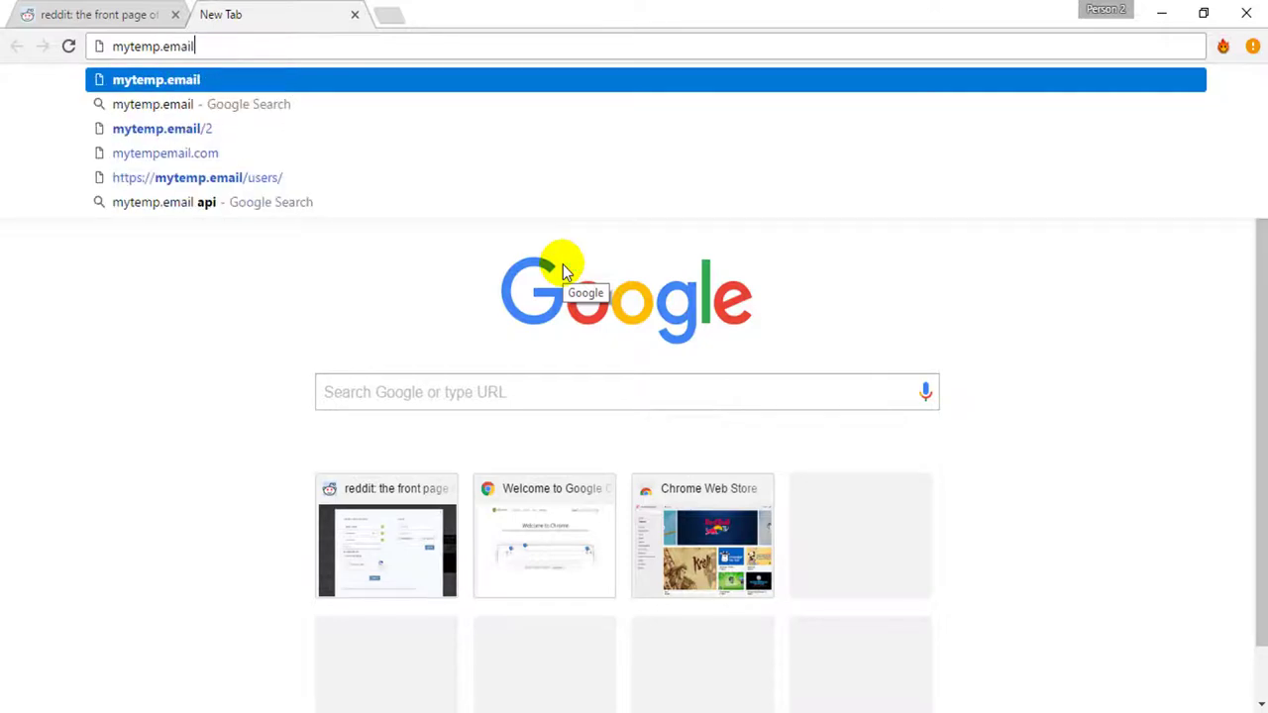
pyautogui.press('Return')
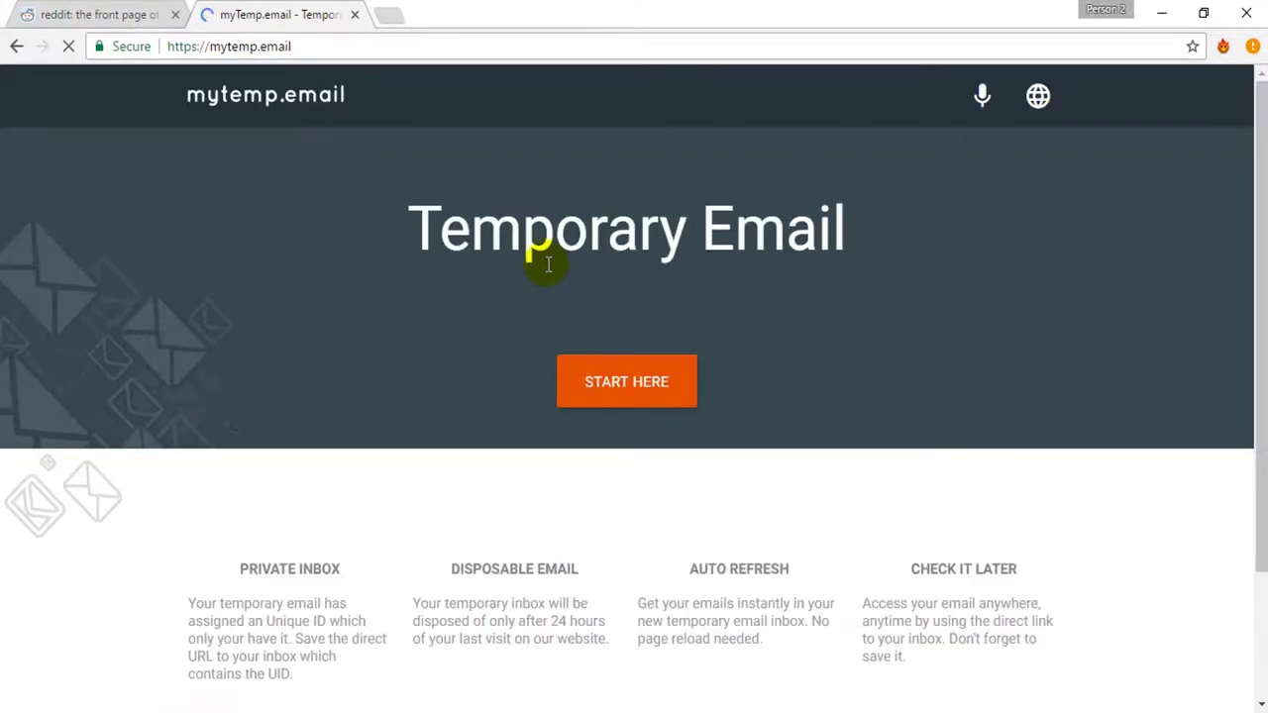
# Step: Generate a temporary inbox and copy its address into the e-mail field of the reddit sign-up form
pyautogui.click(653, 392)
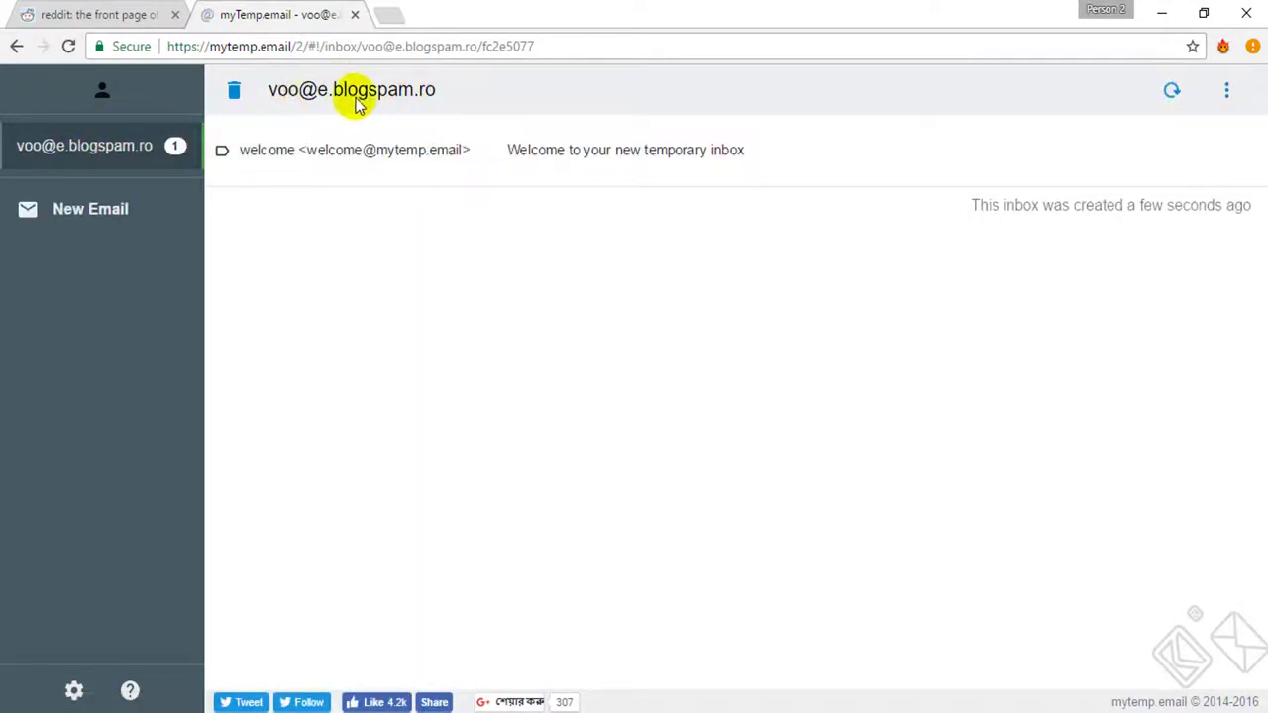
pyautogui.click(417, 102)
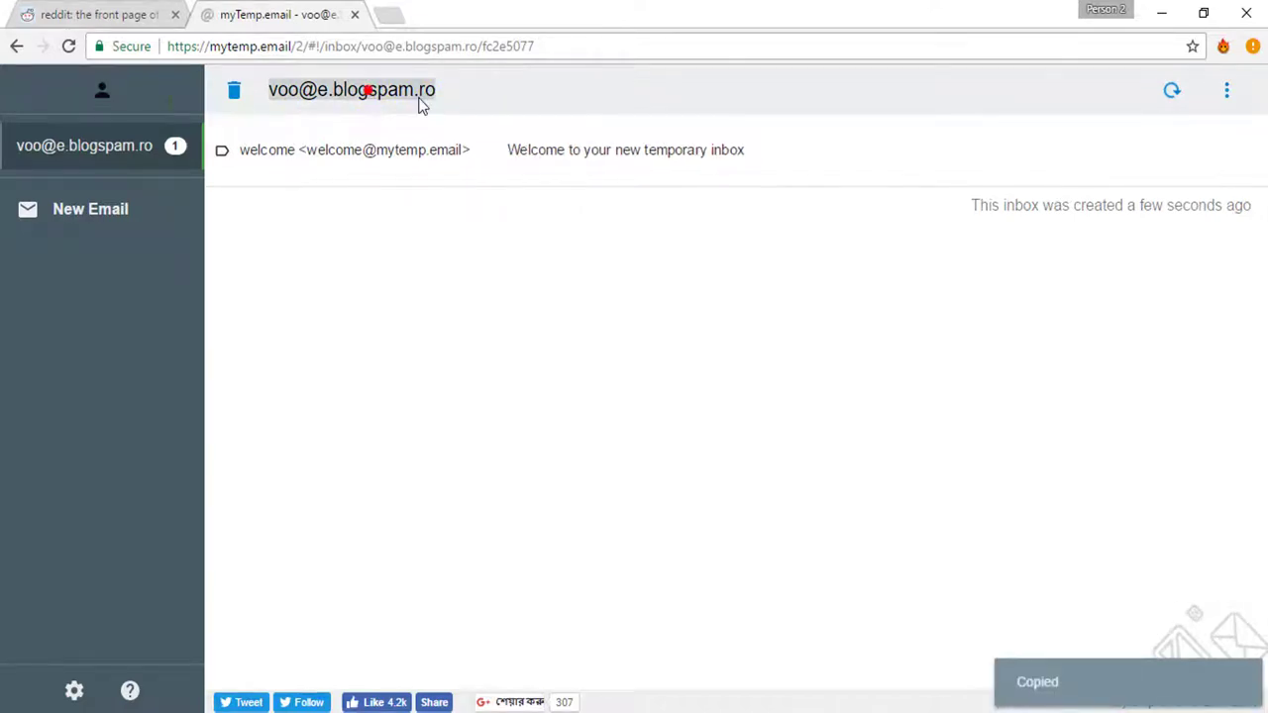
pyautogui.click(57, 10)
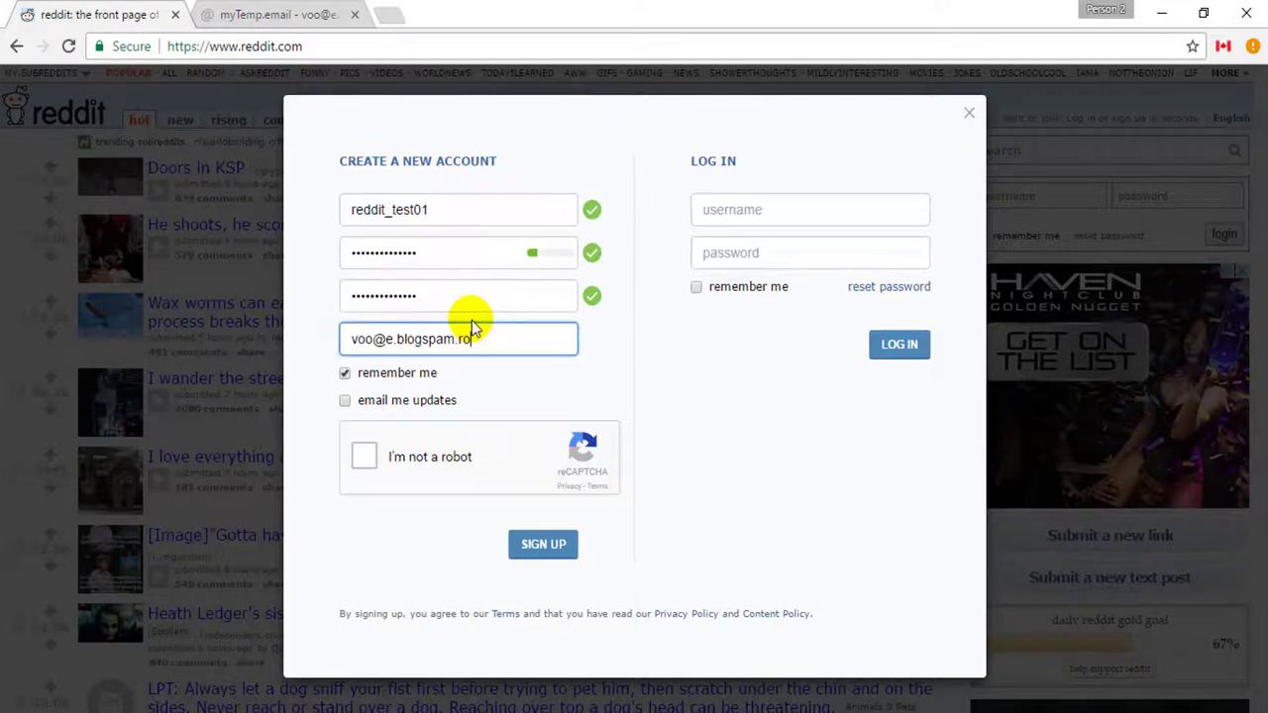
# Step: Complete the "I'm not a robot" check by selecting every image with mountains and verifying the selection
pyautogui.click(364, 457)
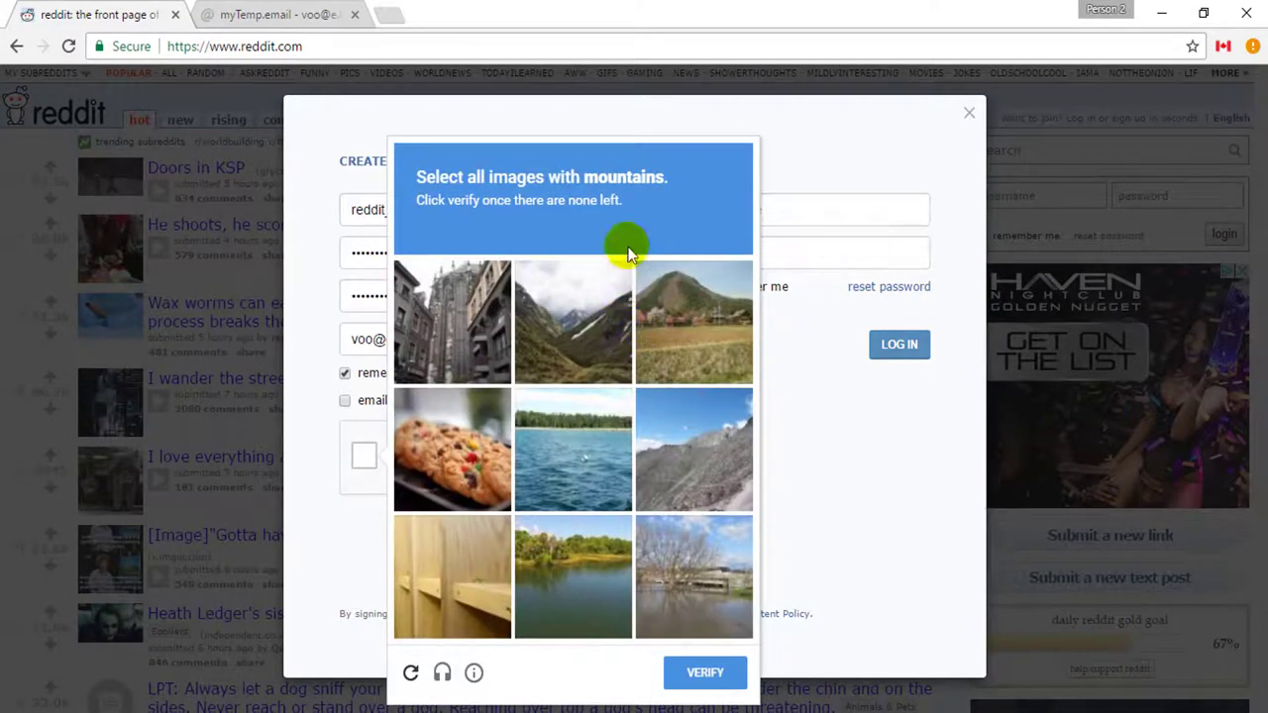
pyautogui.click(581, 327)
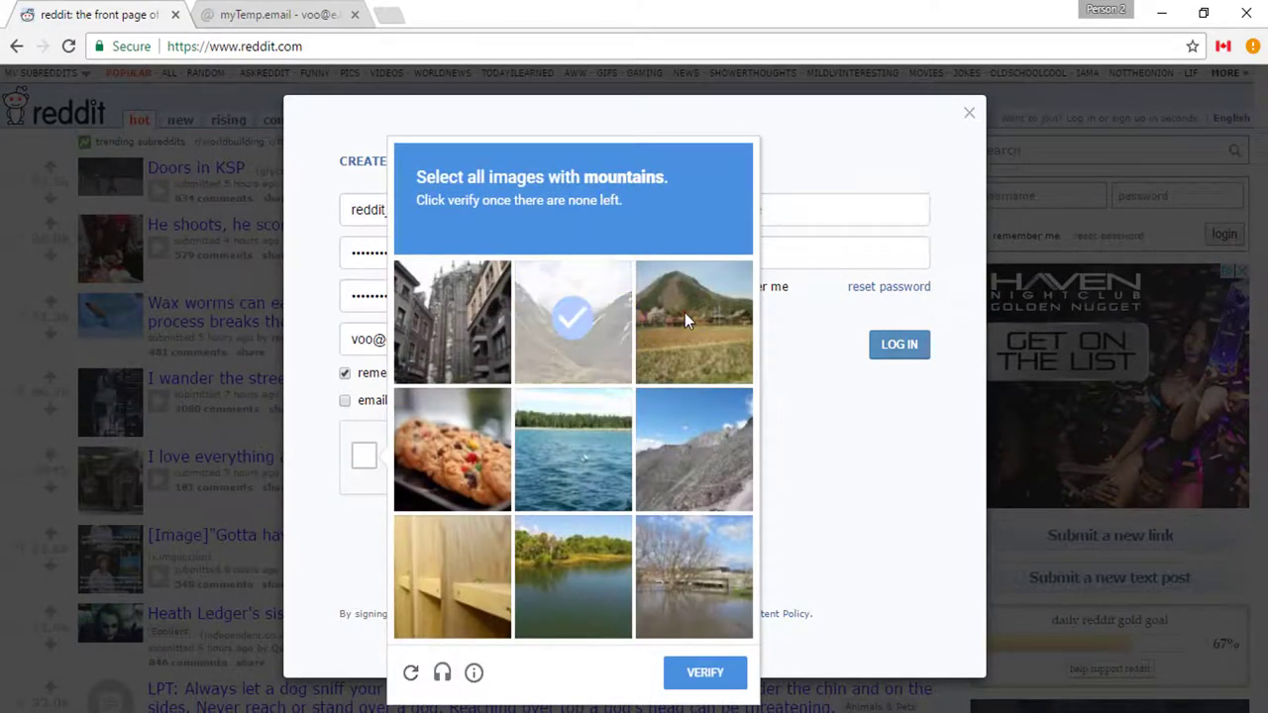
pyautogui.click(688, 315)
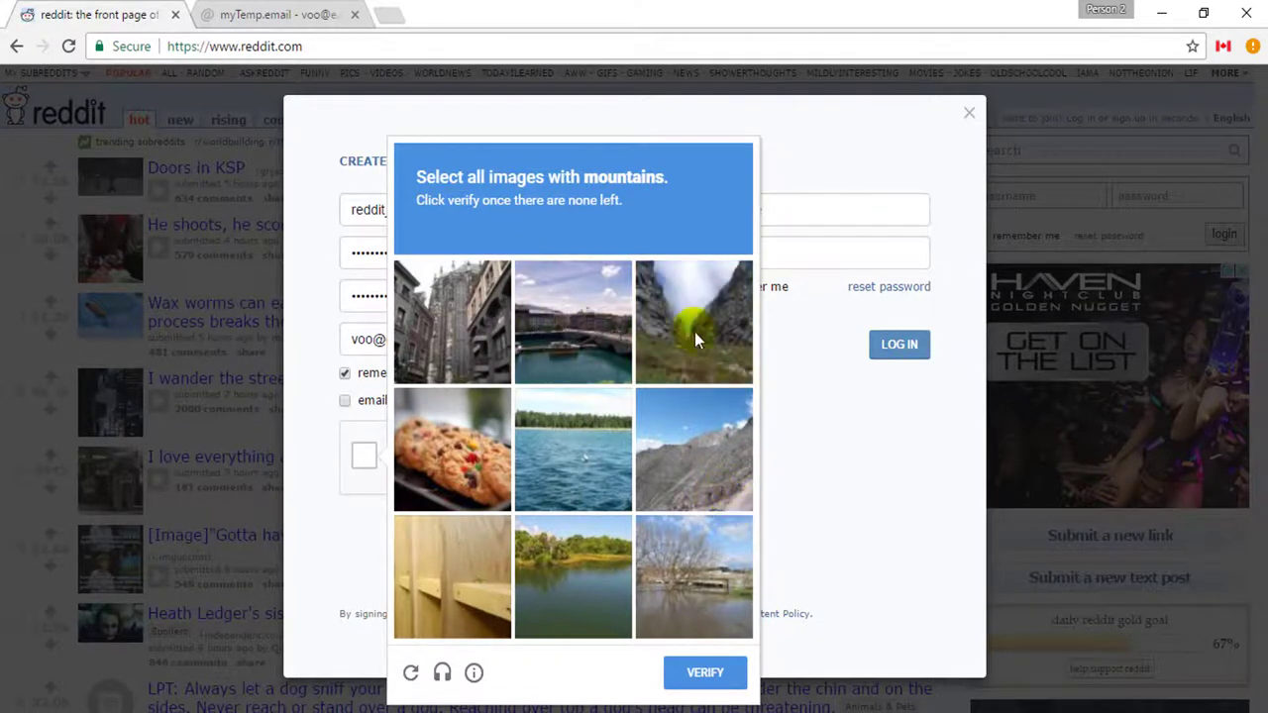
pyautogui.click(695, 332)
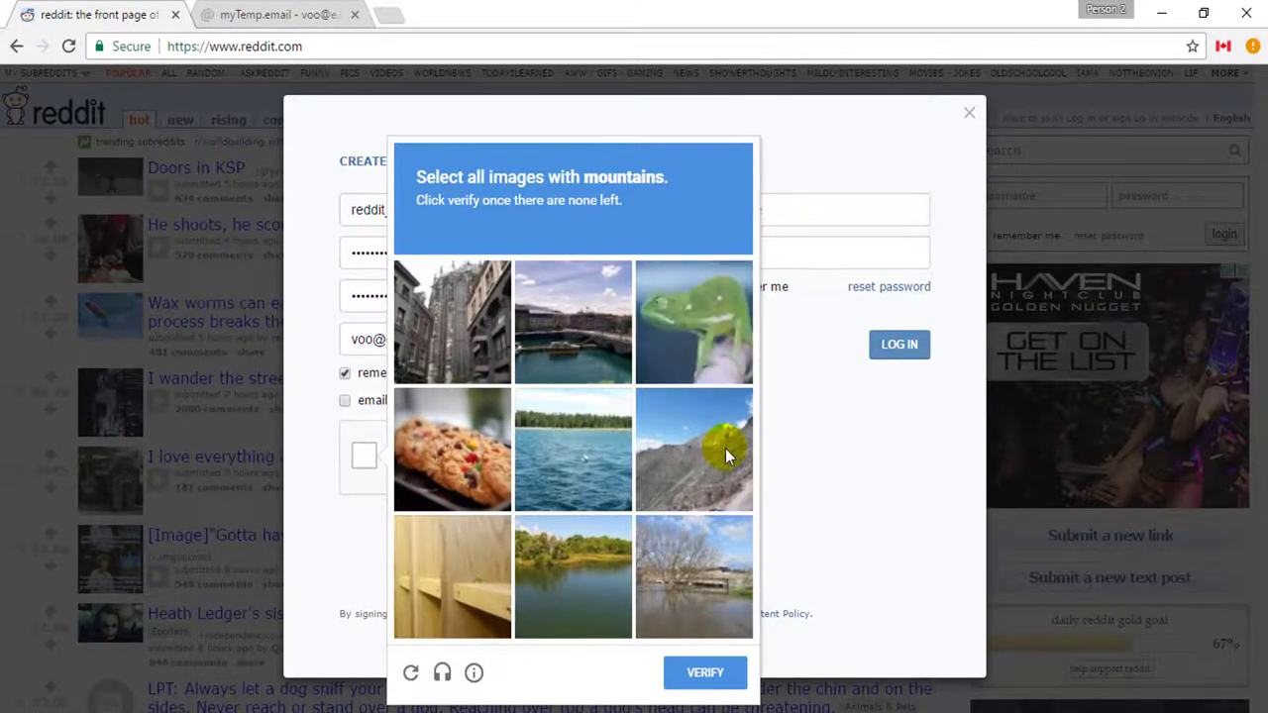
pyautogui.click(725, 447)
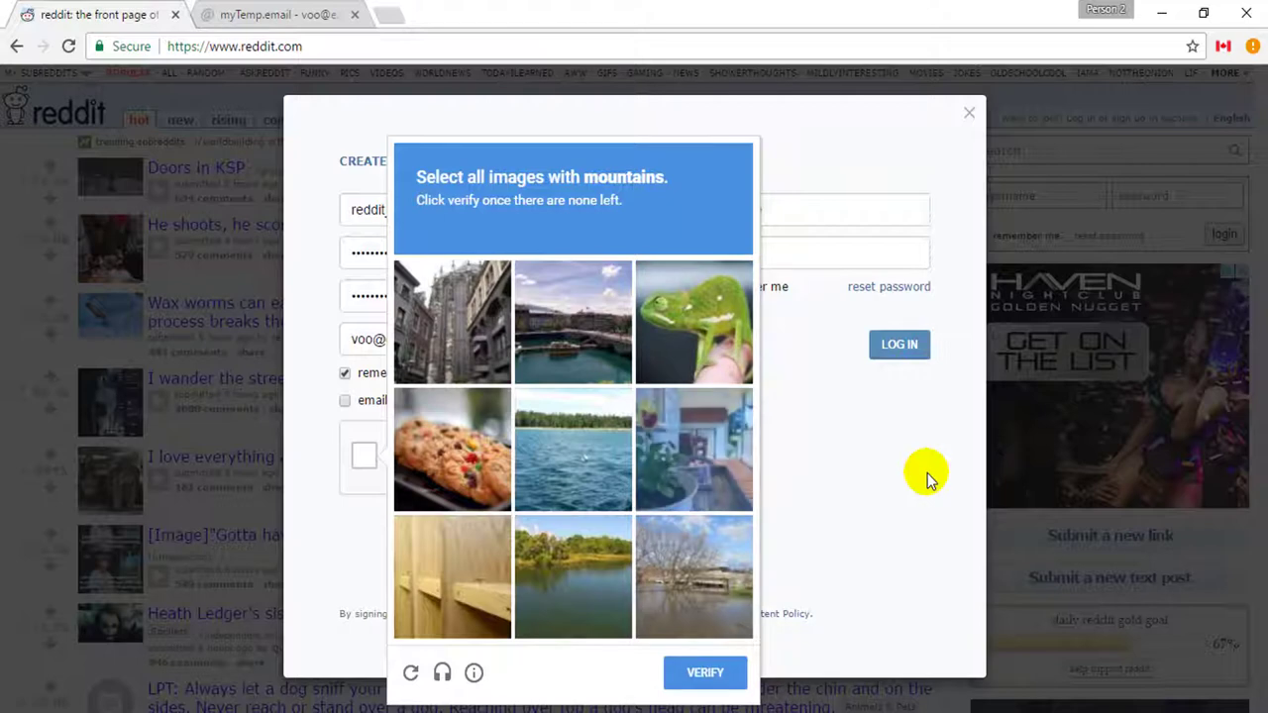
pyautogui.click(731, 677)
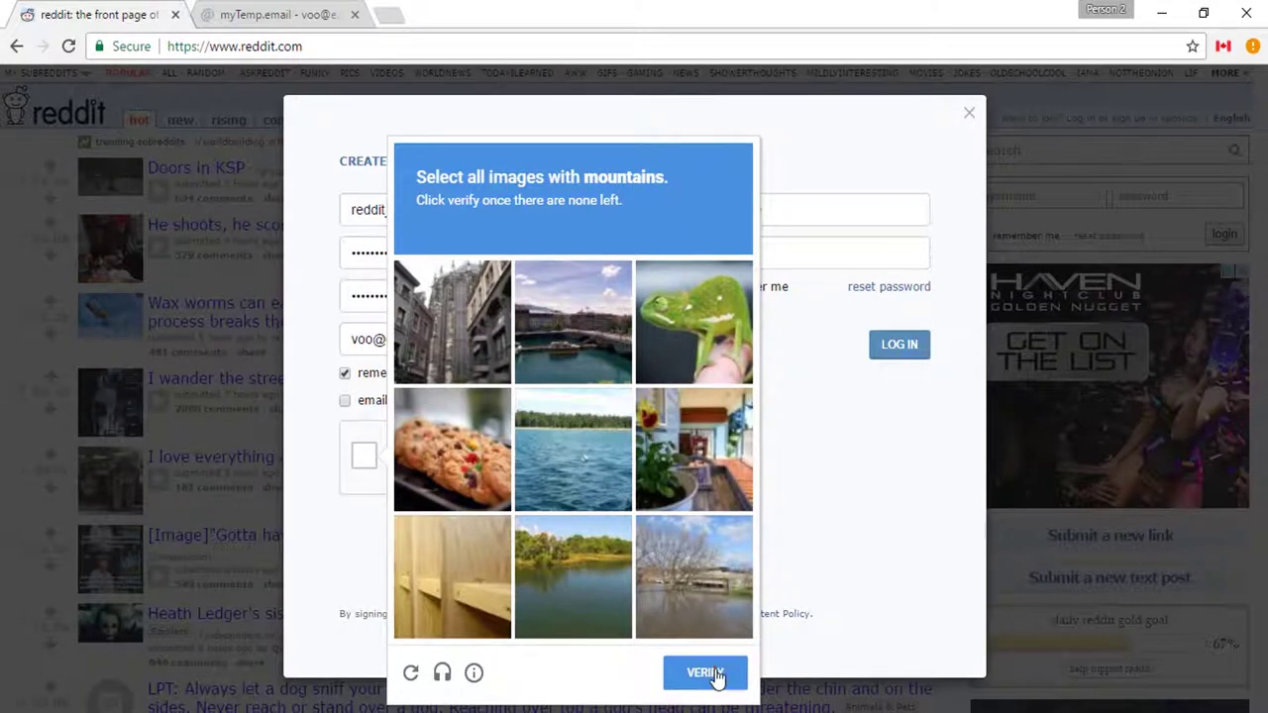
pyautogui.click(717, 673)
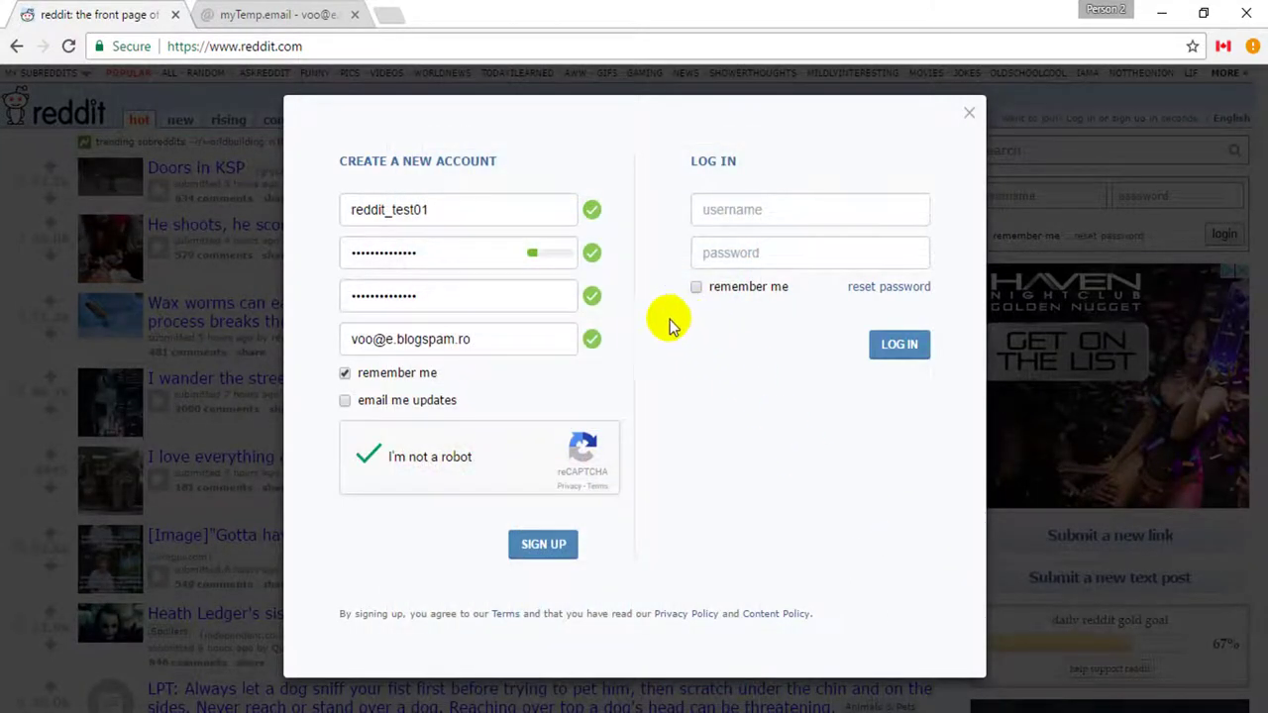
# Step: Minimize both Chrome windows and open the Reddit account workbook from the desktop in Excel
pyautogui.click(1167, 10)
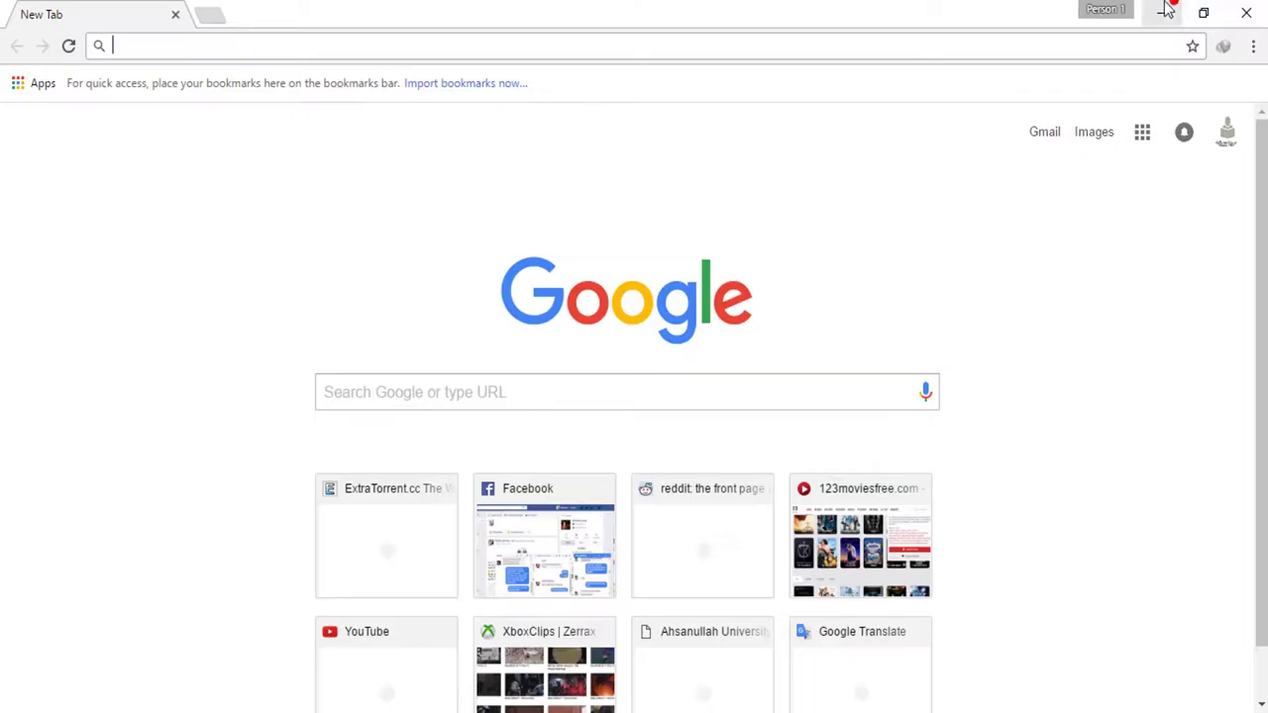
pyautogui.click(1166, 10)
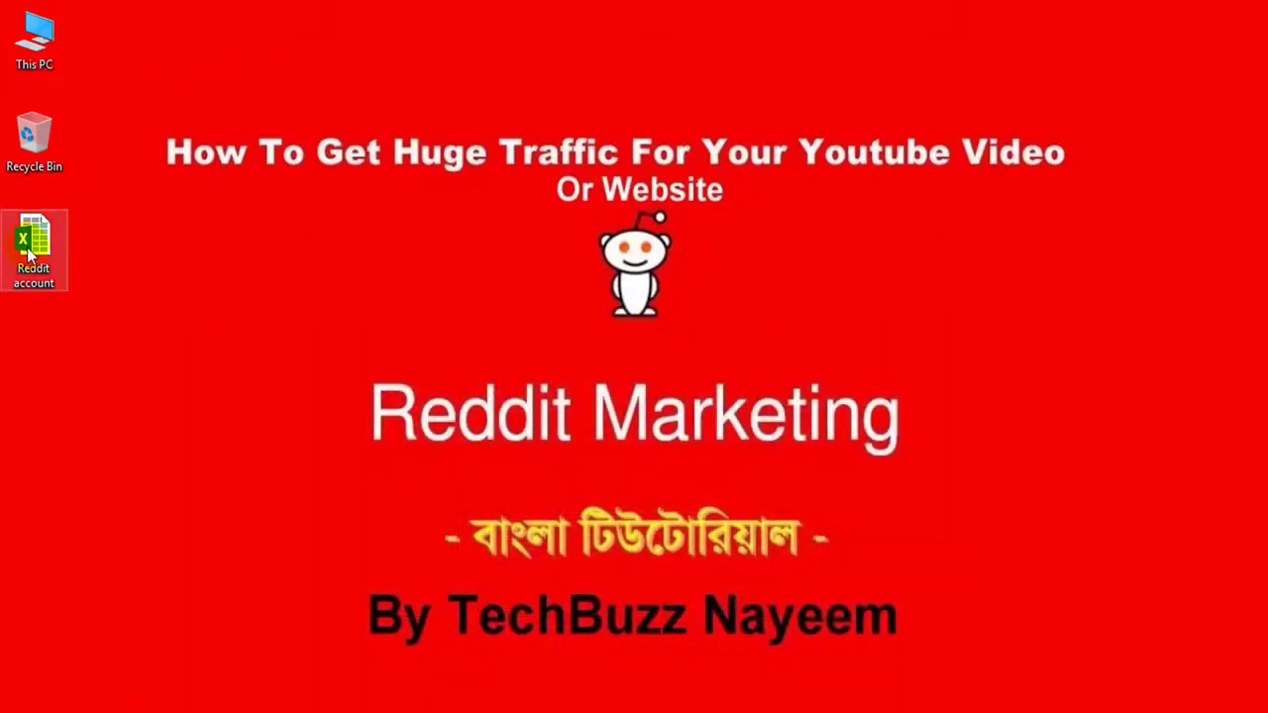
pyautogui.doubleClick(27, 255)
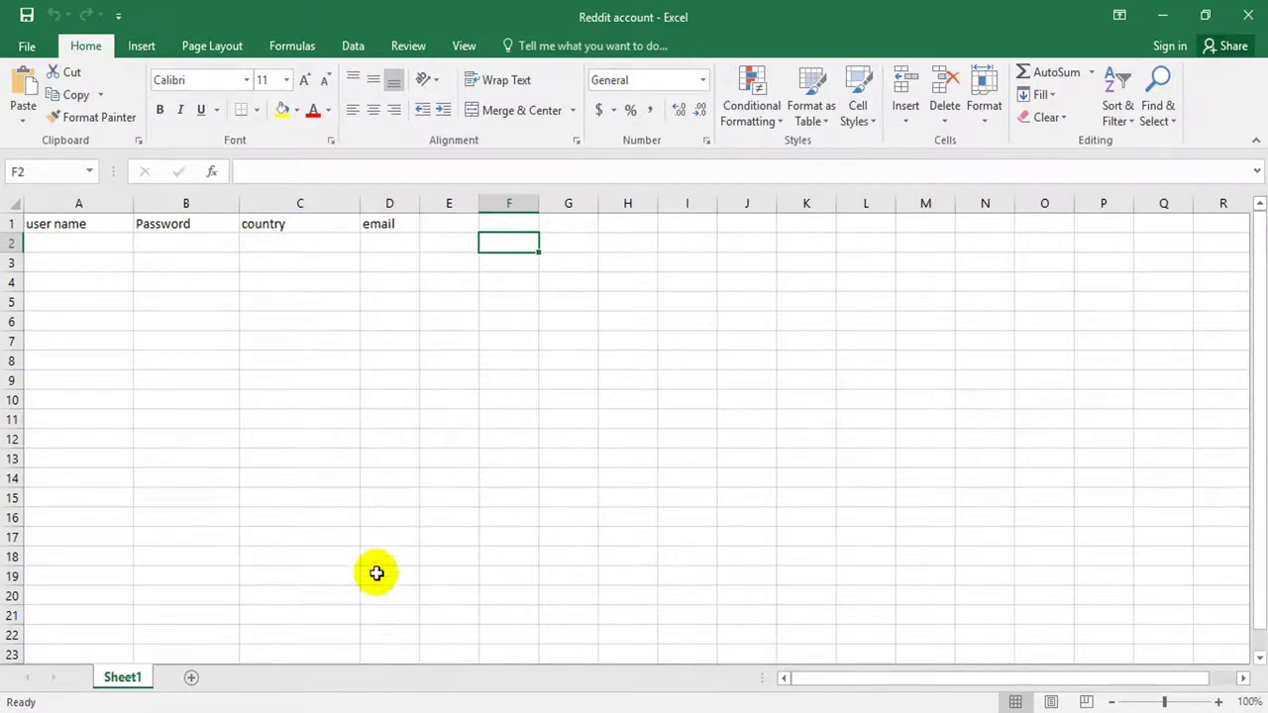
# Step: Copy the username reddit_test01 from the sign-up form in Chrome into cell A2 of the Excel workbook
pyautogui.hotkey('alt', 'Tab')
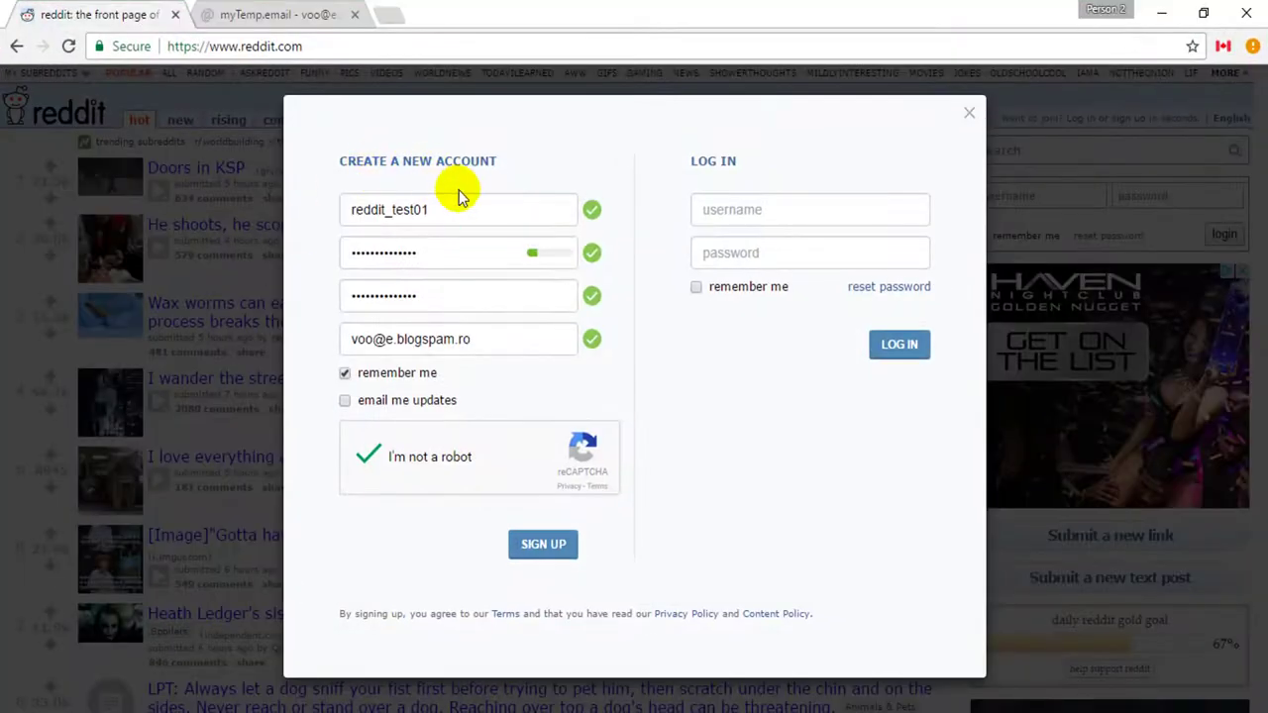
pyautogui.moveTo(462, 209); pyautogui.dragTo(310, 197)
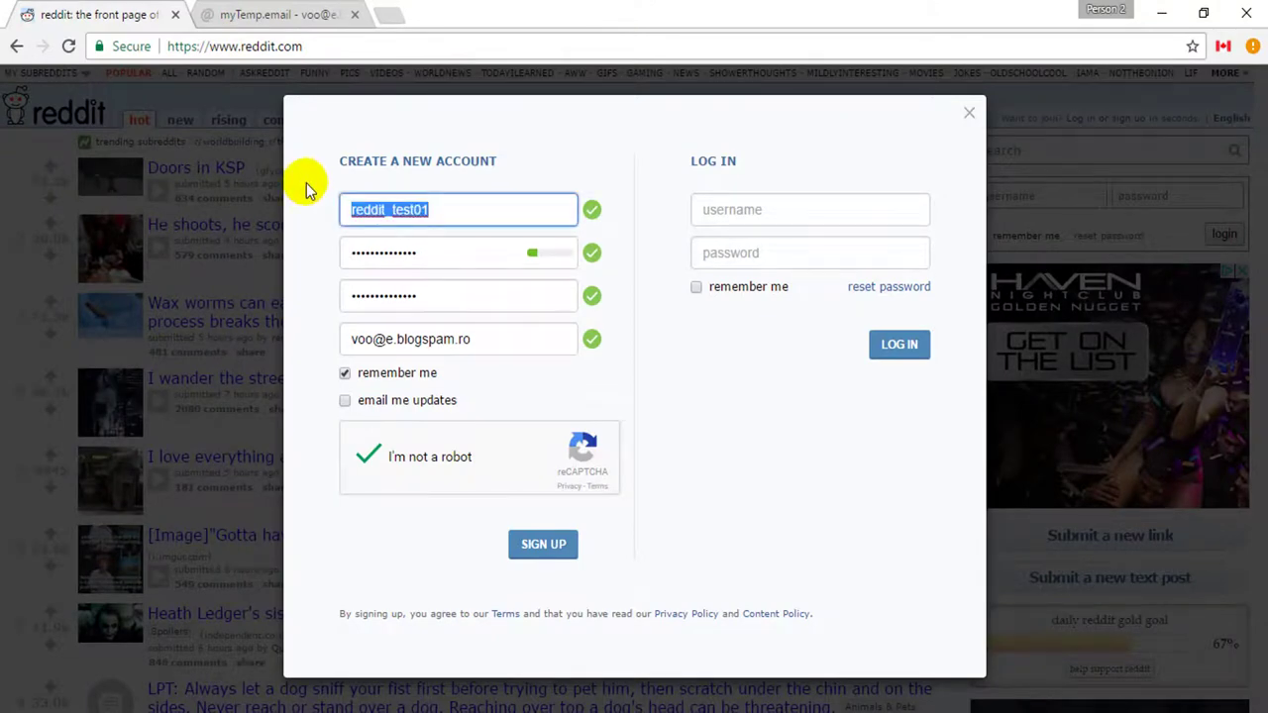
pyautogui.hotkey('alt', 'Tab')
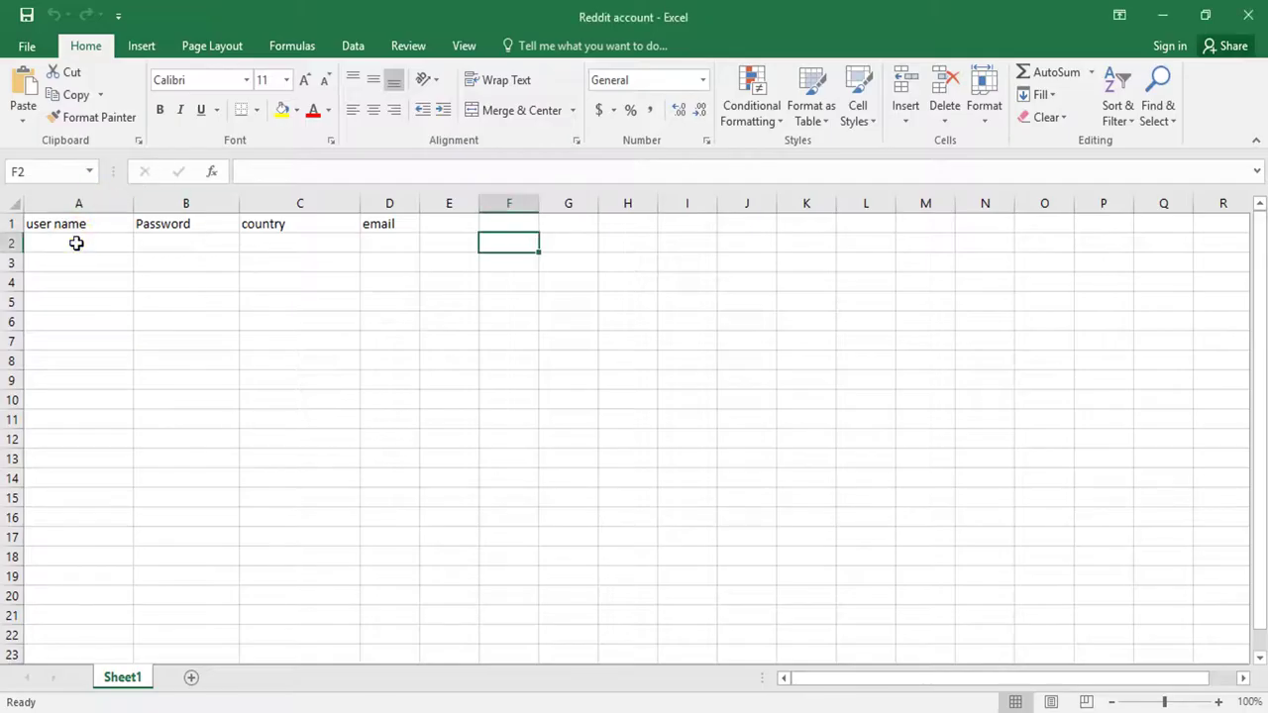
pyautogui.click(76, 243)
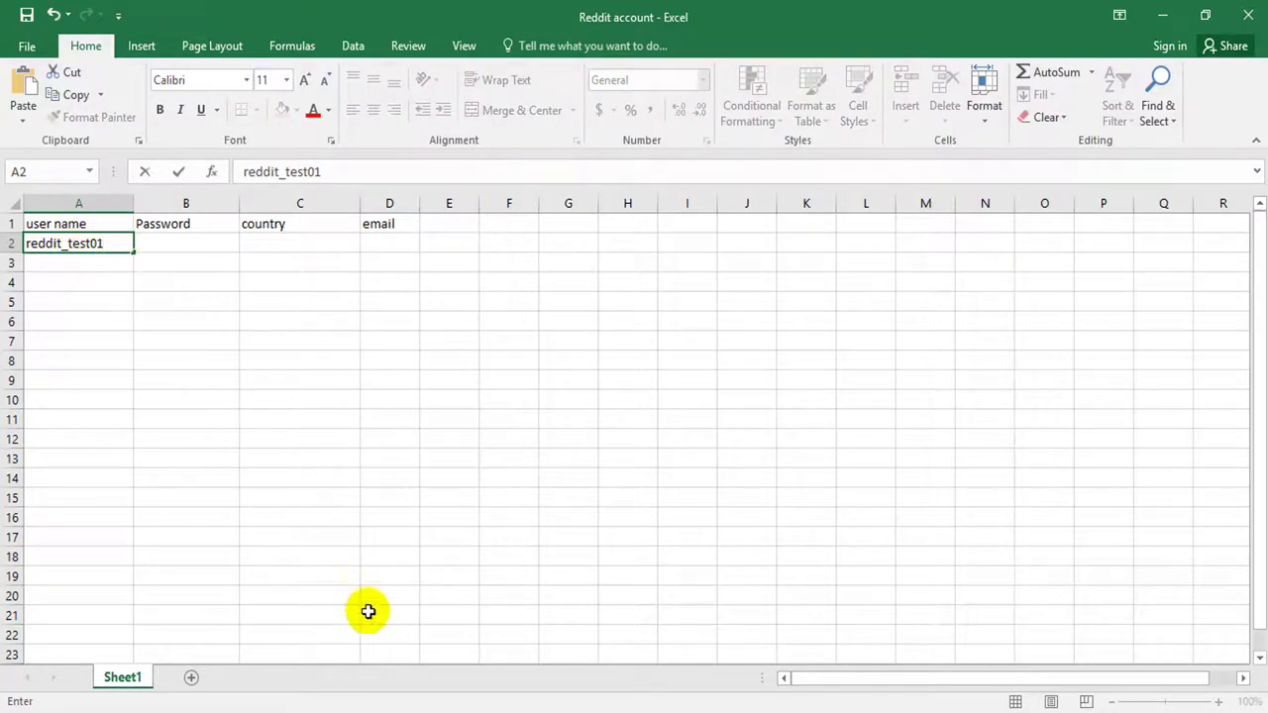
# Step: Copy the temporary e-mail address from the sign-up form in Chrome into cell D2 of the Excel workbook
pyautogui.hotkey('alt', 'Tab')
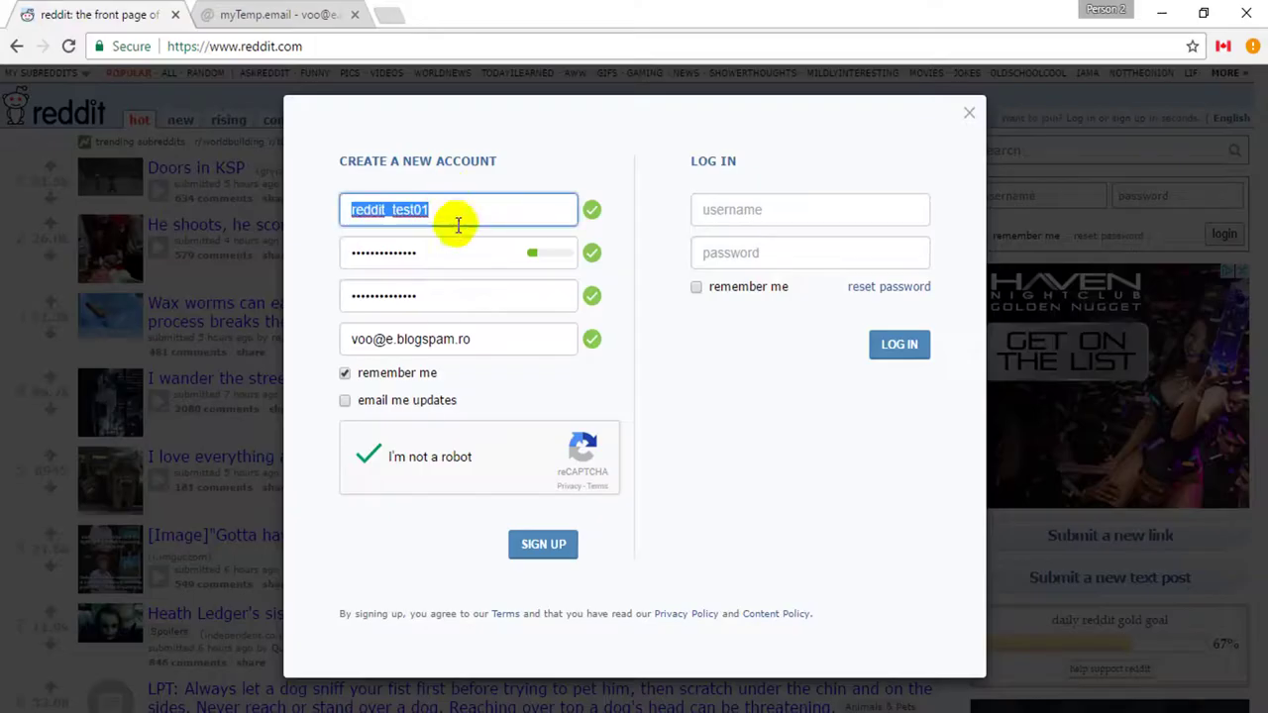
pyautogui.click(508, 339)
pyautogui.moveTo(475, 339); pyautogui.dragTo(329, 327)
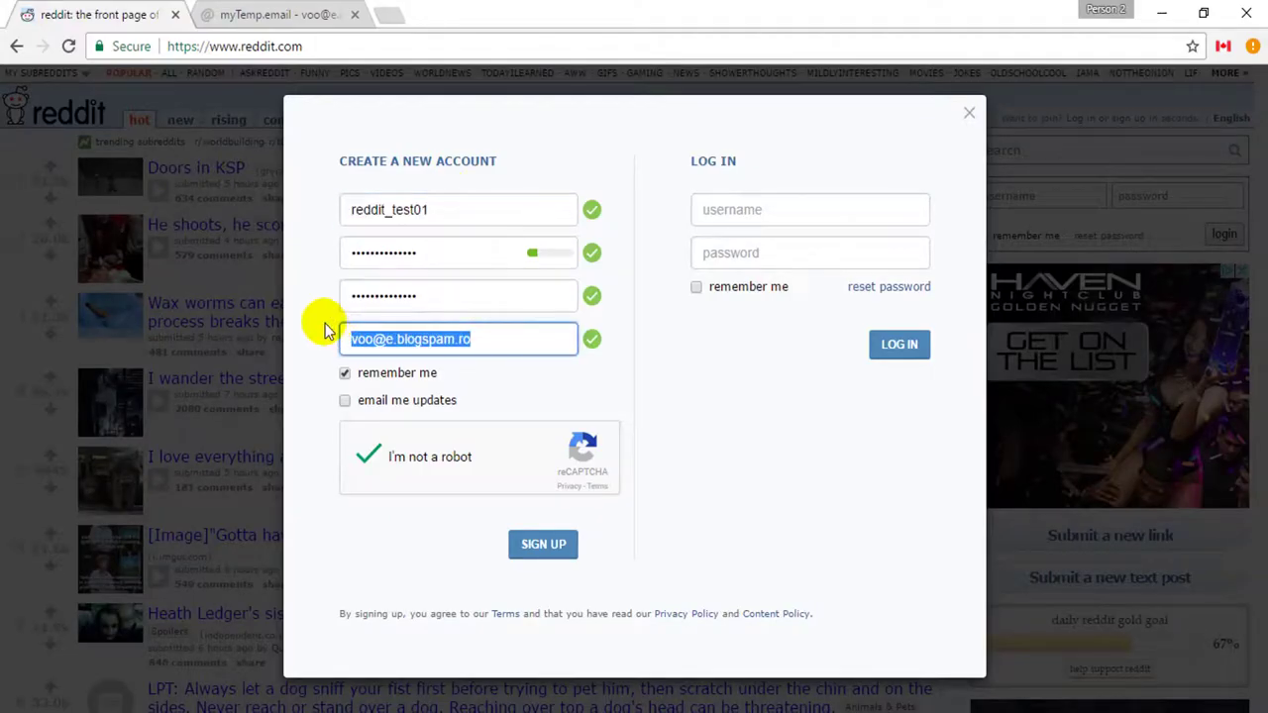
pyautogui.click(413, 709)
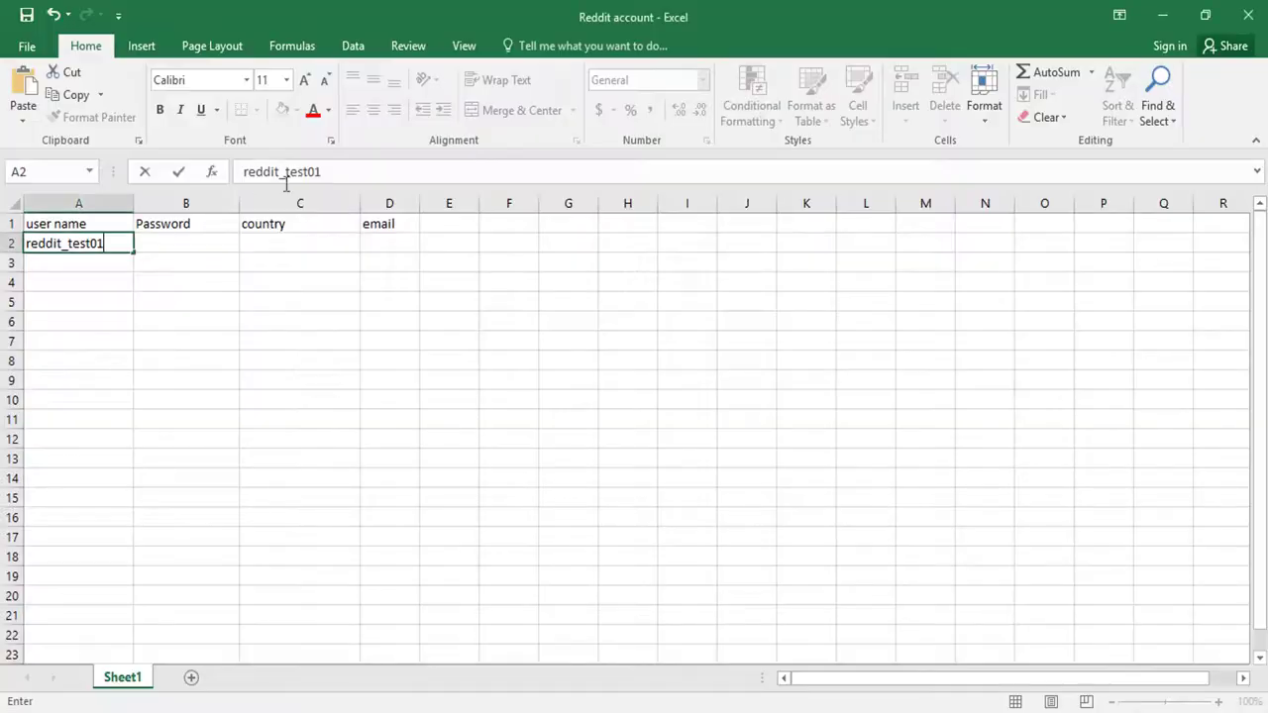
pyautogui.click(401, 246)
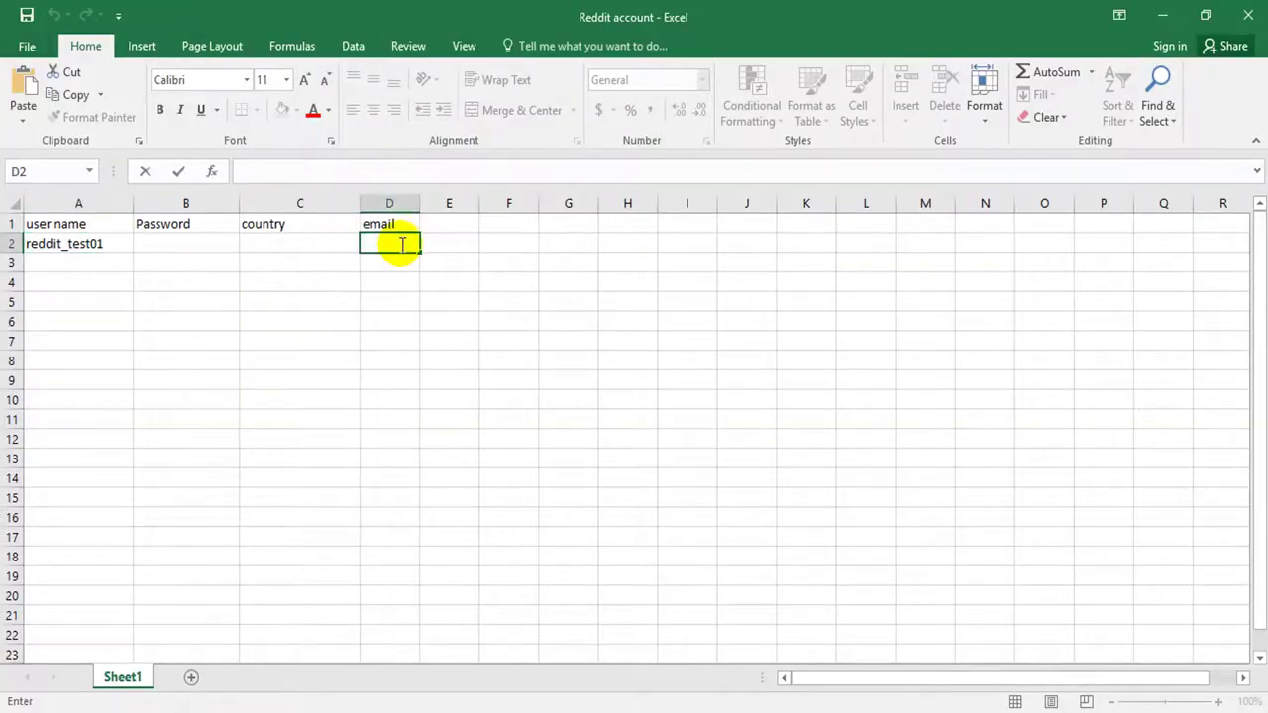
pyautogui.hotkey('ctrl', 'v')
# Step: Enter Canada as the account's country in cell C2 of the Excel workbook
pyautogui.hotkey('alt', 'Tab')
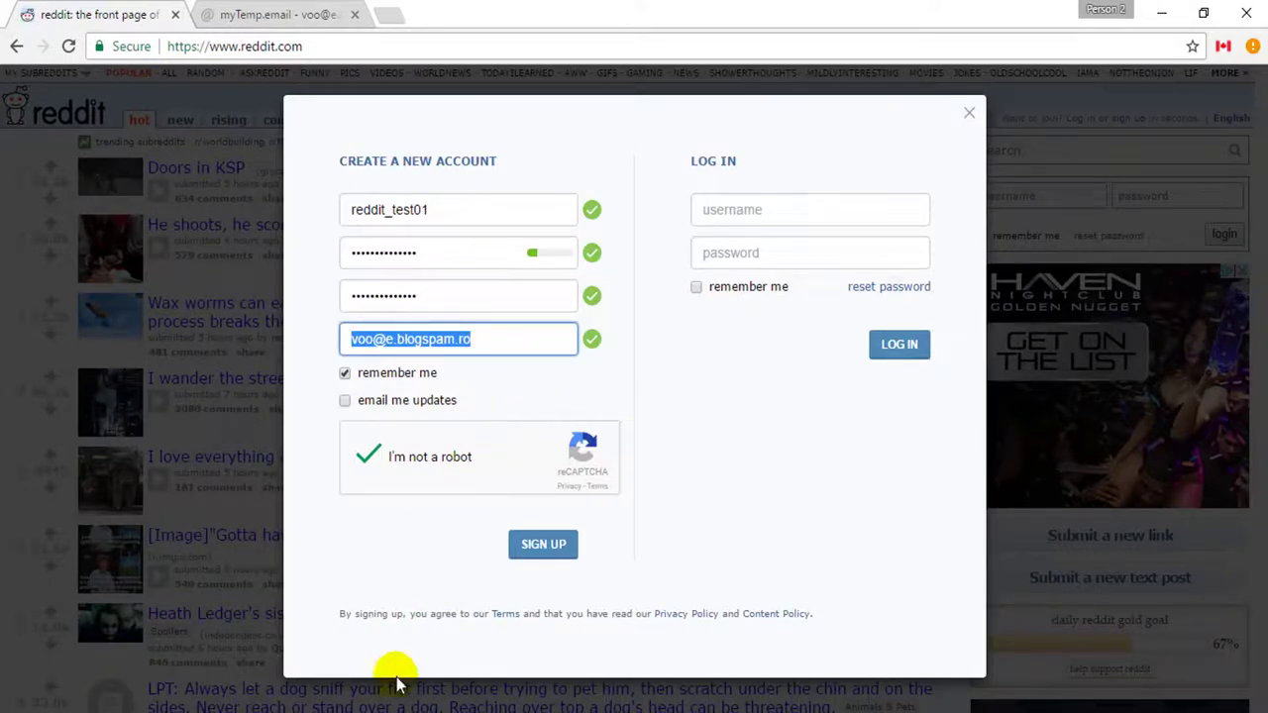
pyautogui.click(413, 708)
pyautogui.click(287, 249)
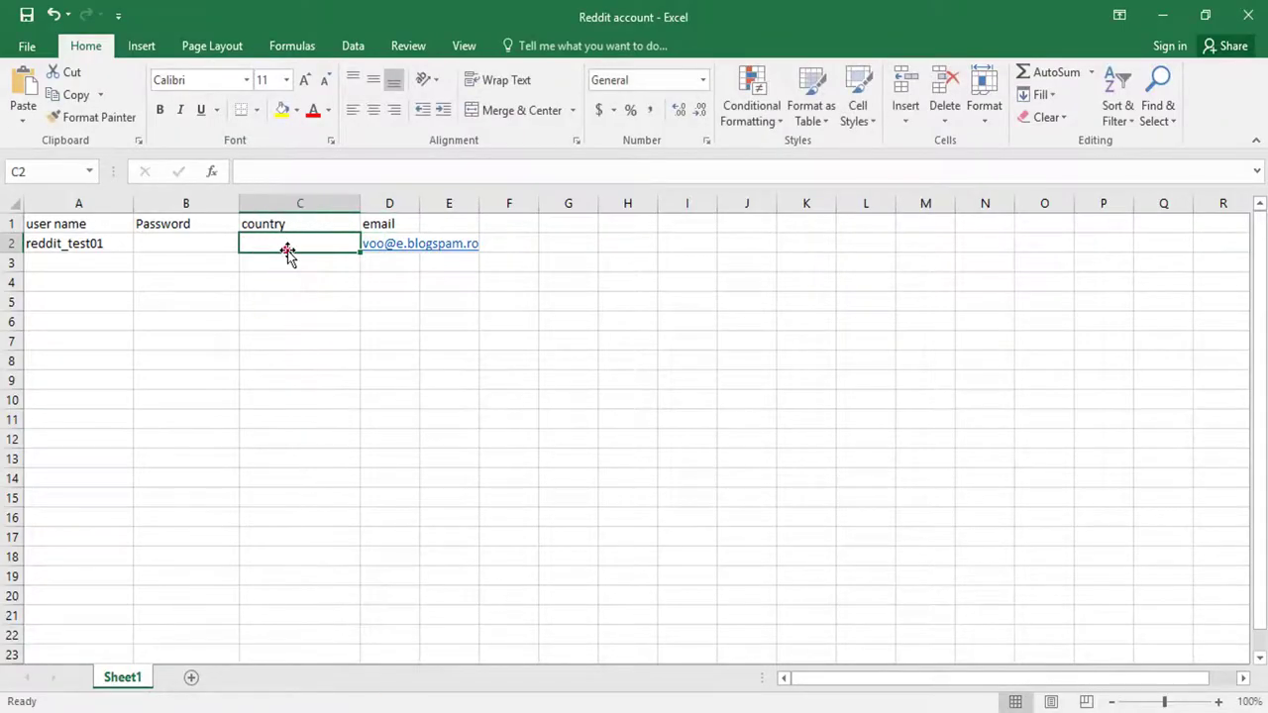
pyautogui.doubleClick(288, 239)
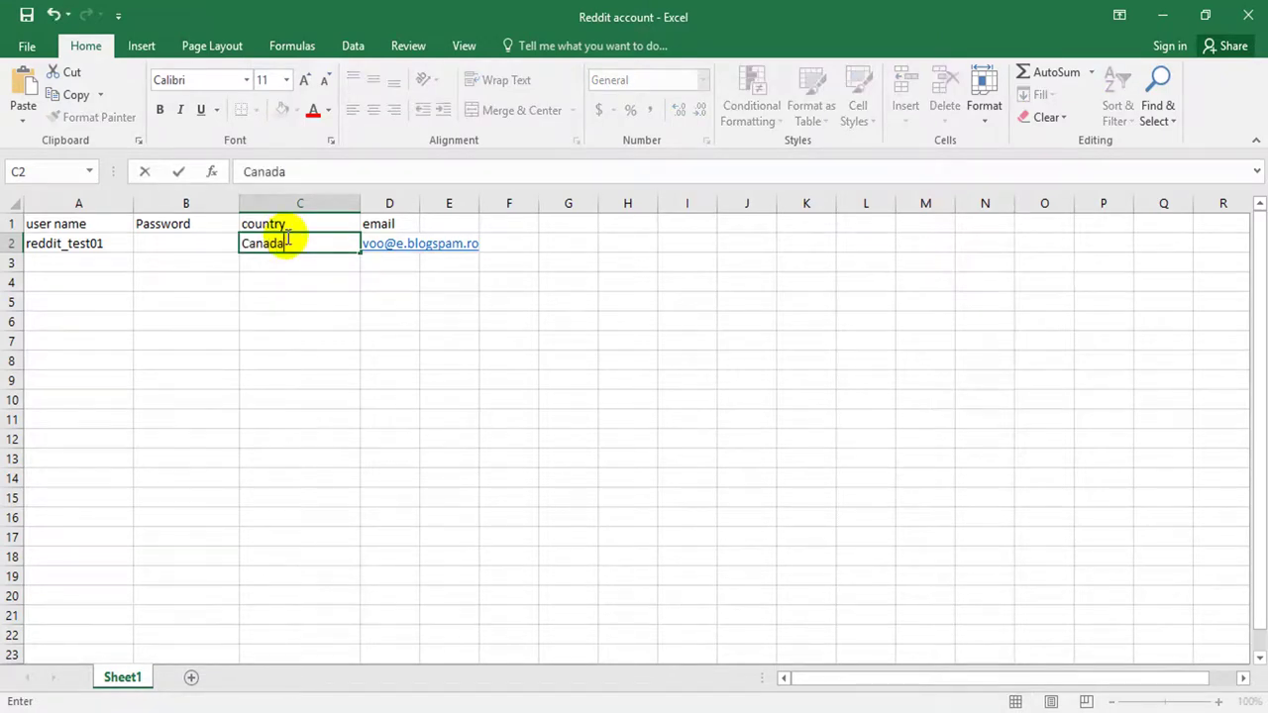
pyautogui.click(59, 264)
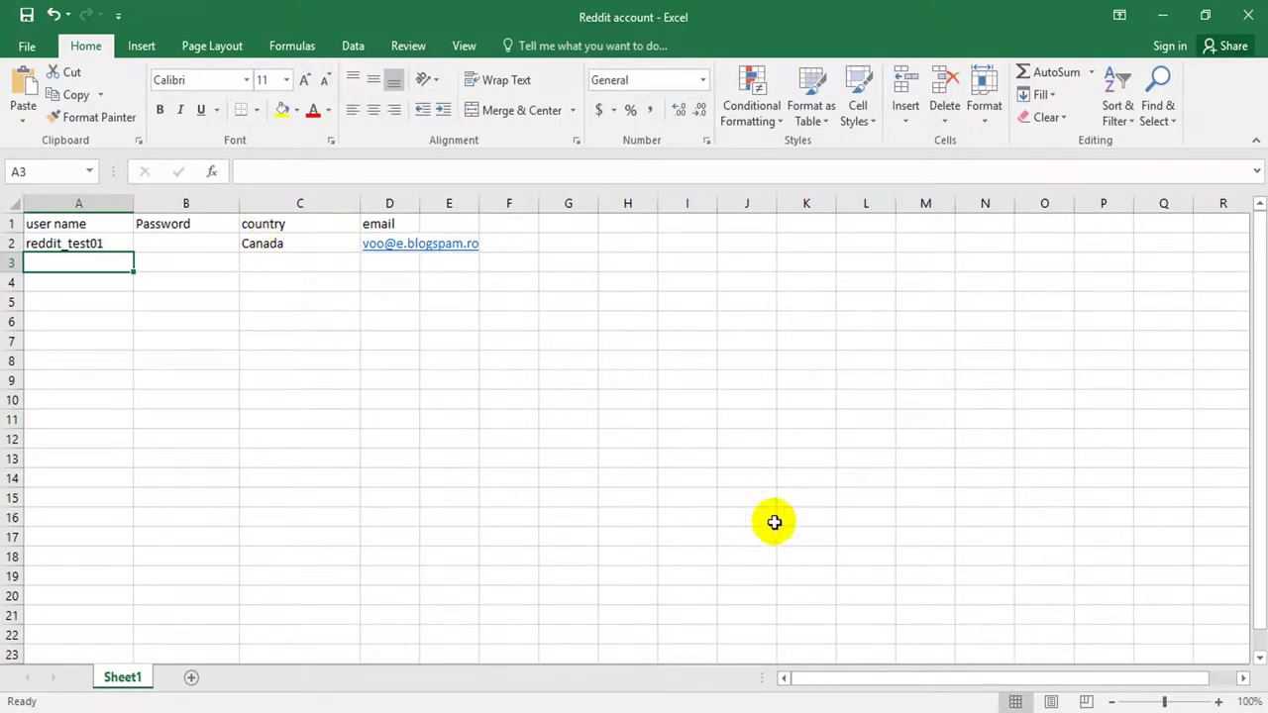
# Step: Switch back to Chrome, submit the reddit sign-up form and check the temporary inbox for new mail
pyautogui.hotkey('alt', 'Tab')
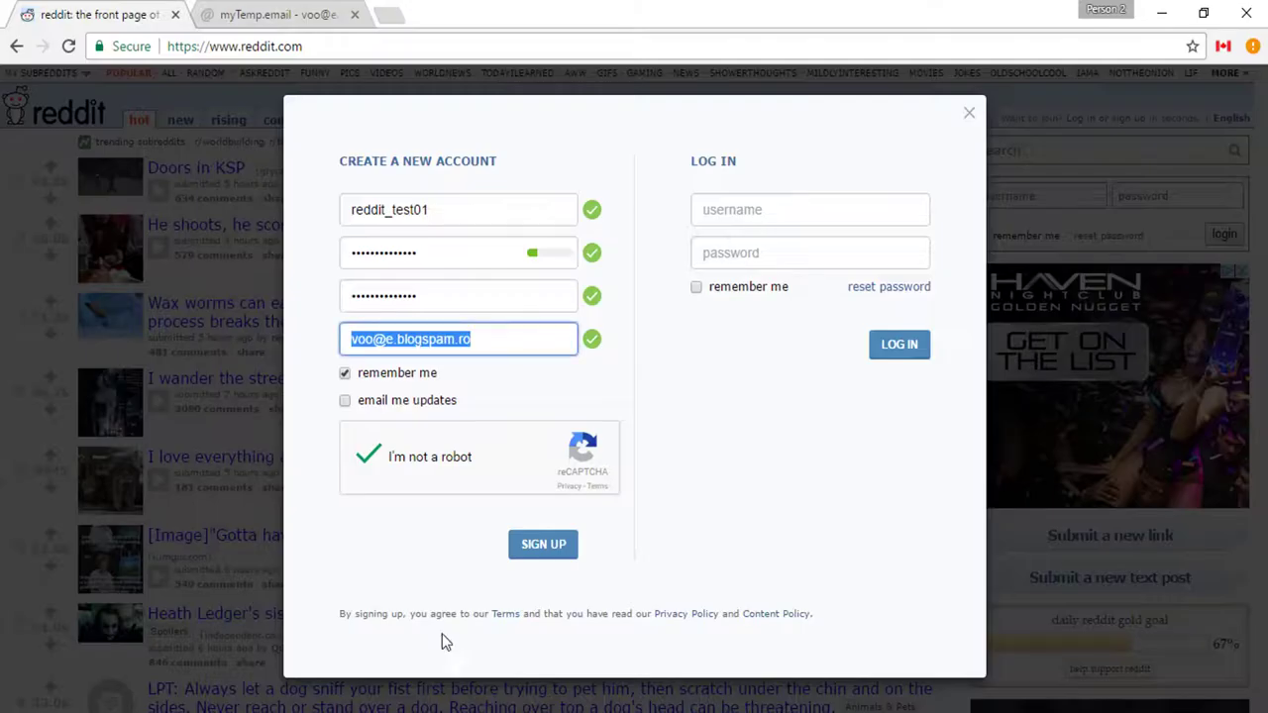
pyautogui.click(551, 551)
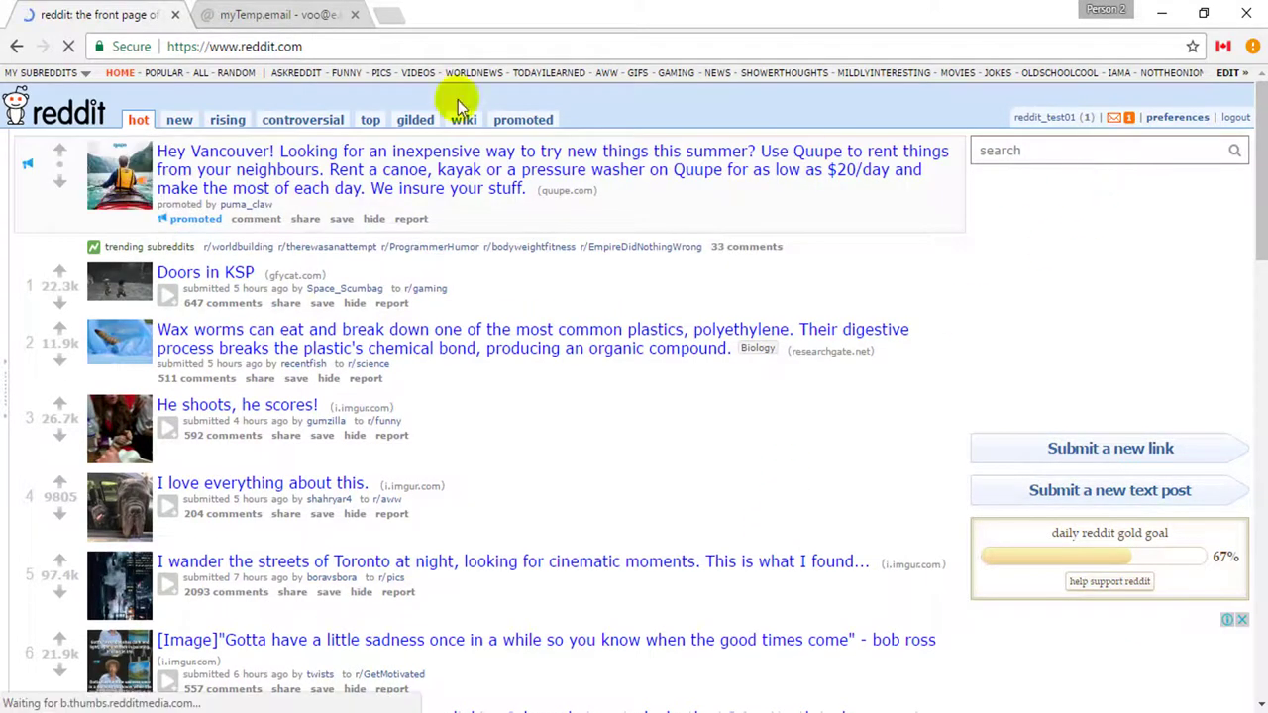
pyautogui.click(243, 12)
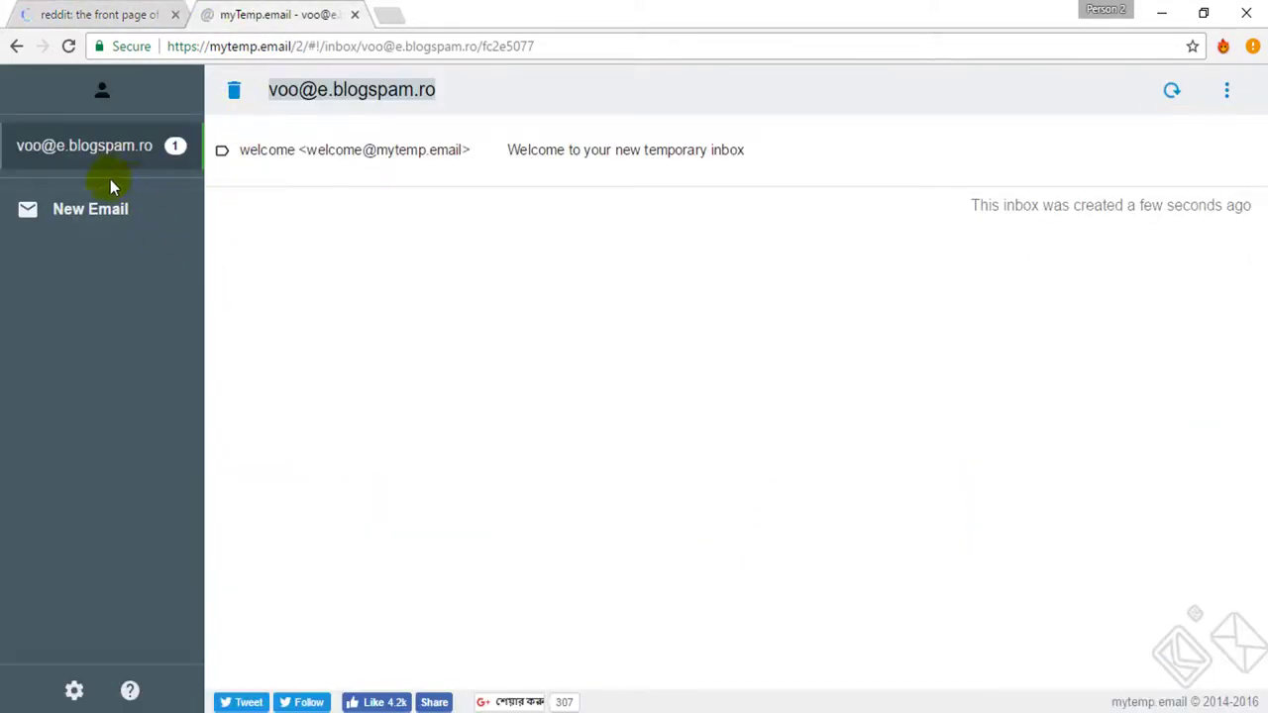
# Step: Return to the reddit page and save the new account's password in the browser
pyautogui.click(47, 8)
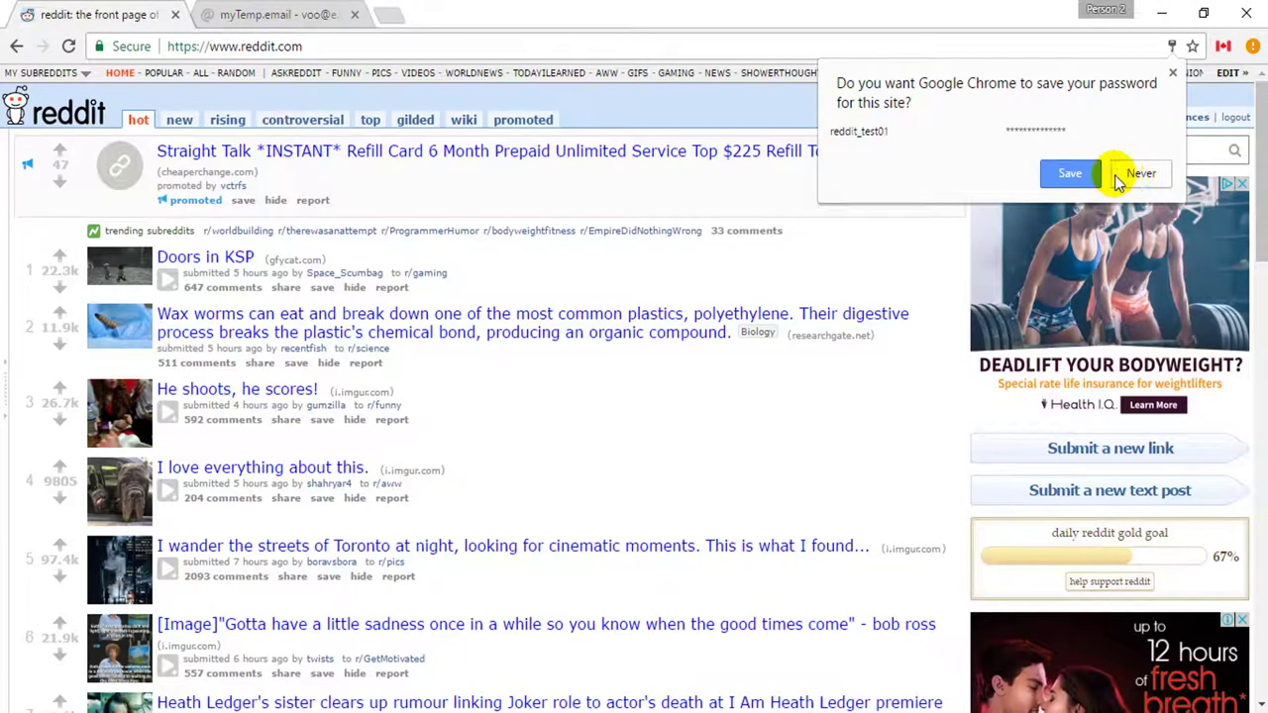
pyautogui.click(1072, 175)
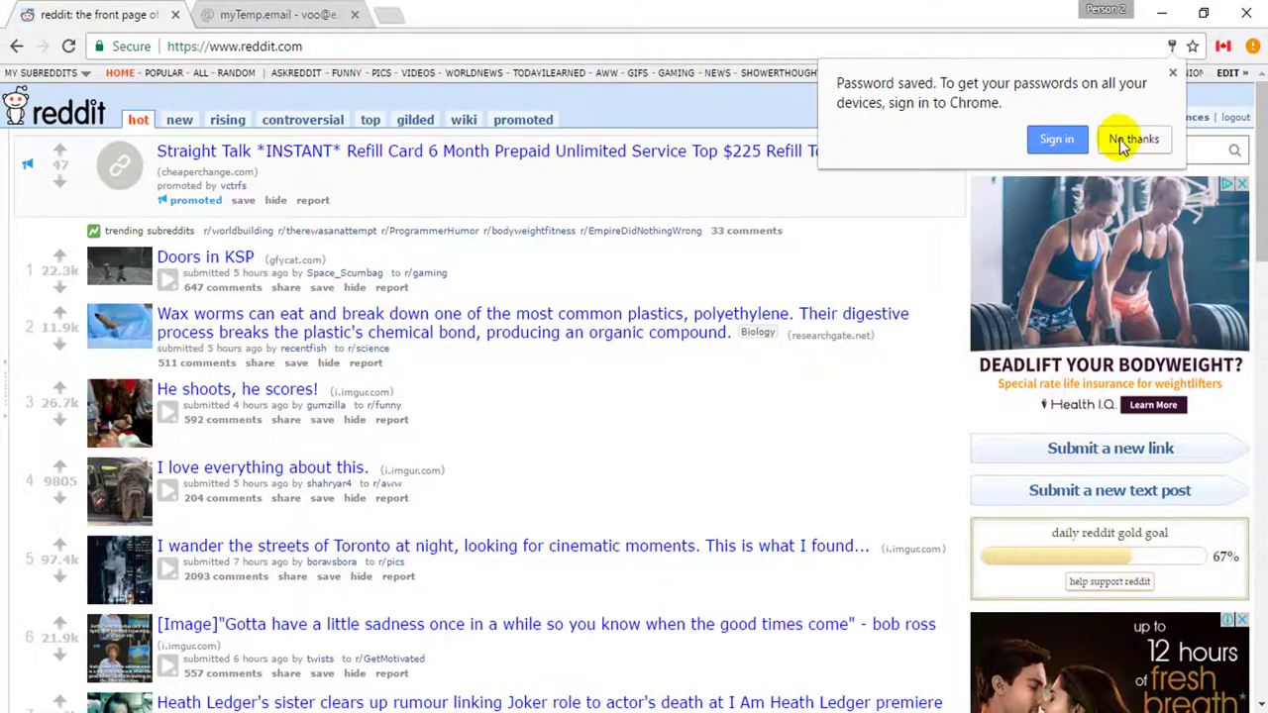
# Step: Decline the browser sign-in offer, dismiss the notification request and open the password/email page of the reddit preferences
pyautogui.click(1143, 140)
pyautogui.click(1128, 117)
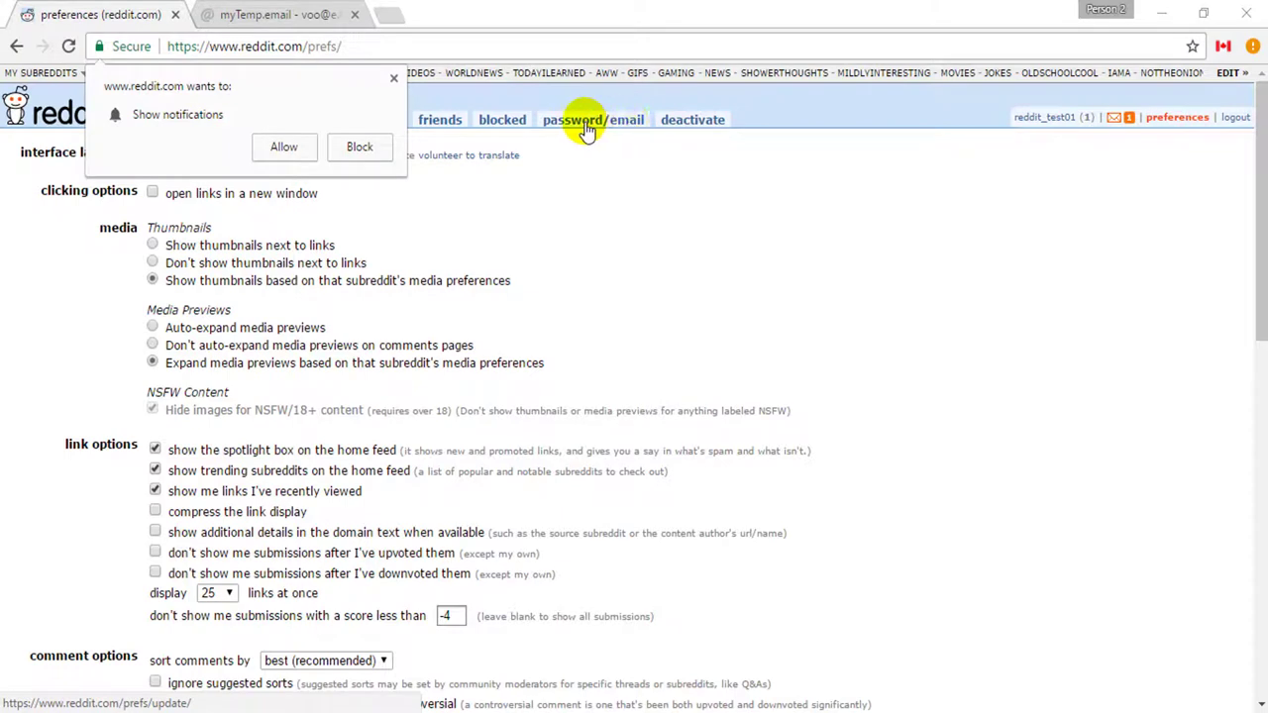
pyautogui.click(394, 78)
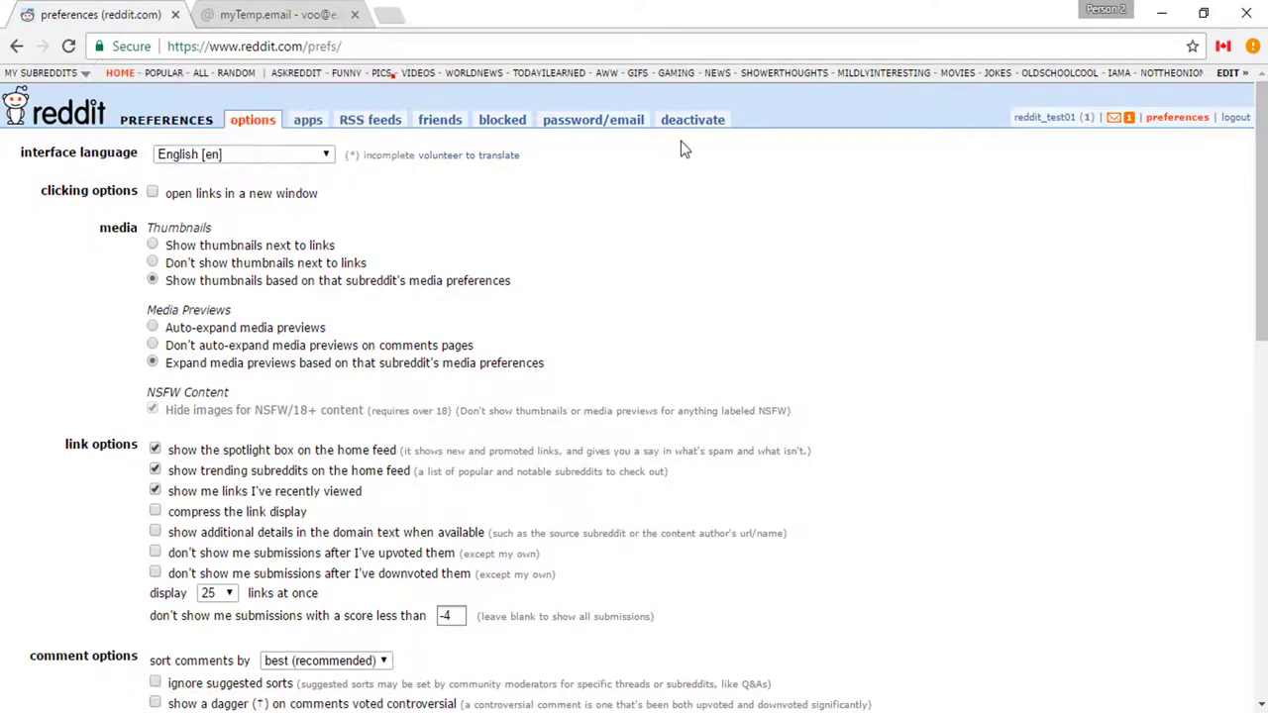
pyautogui.click(585, 123)
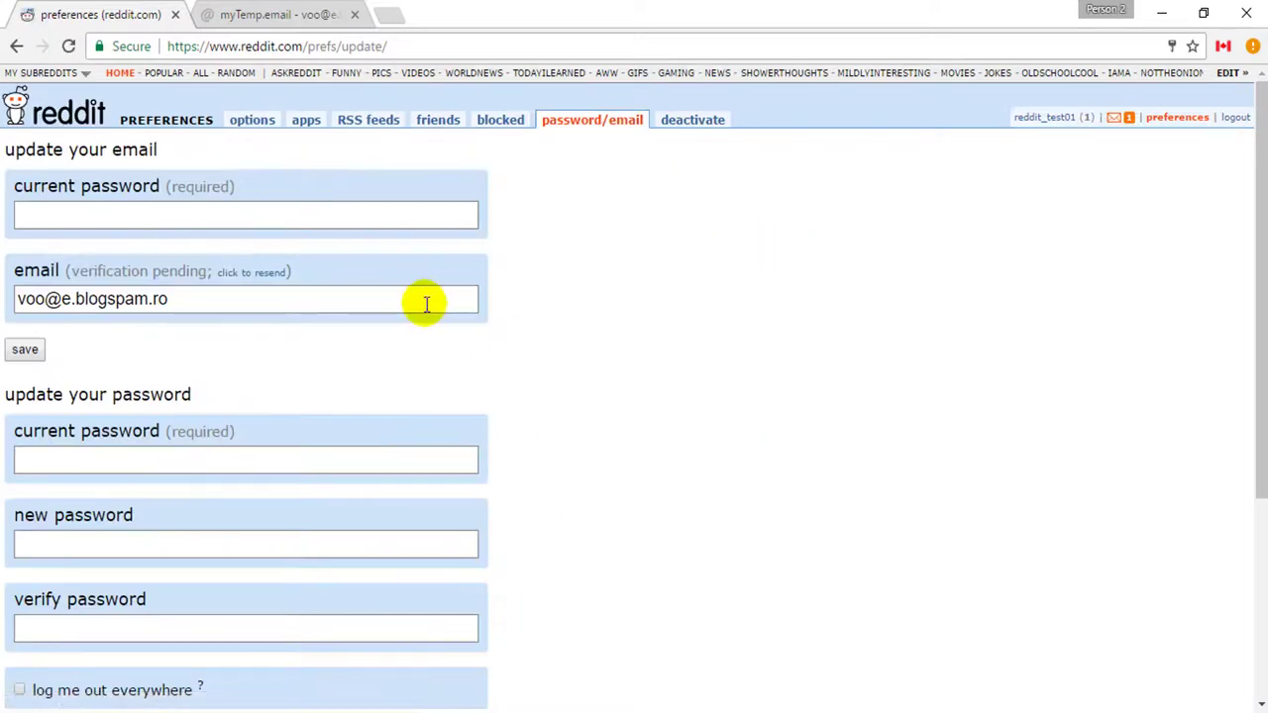
# Step: Request a new verification e-mail for the pending address, entering the account's current password
pyautogui.click(246, 277)
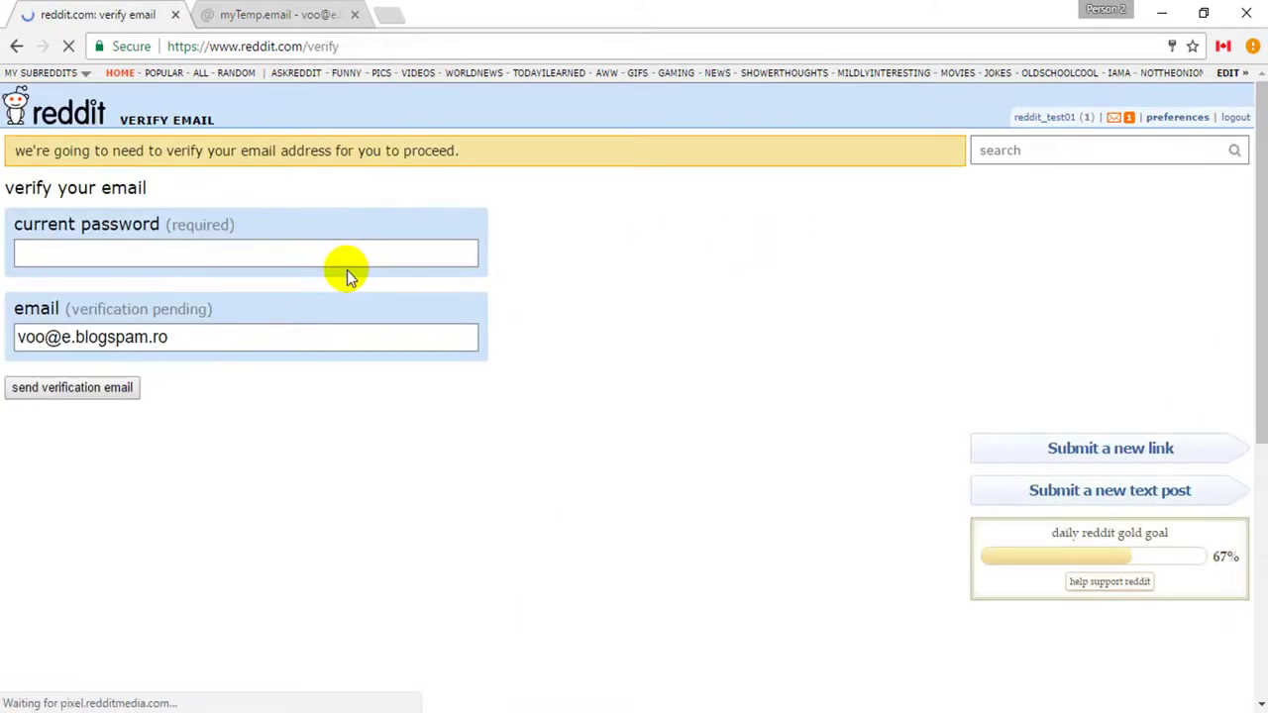
pyautogui.click(284, 8)
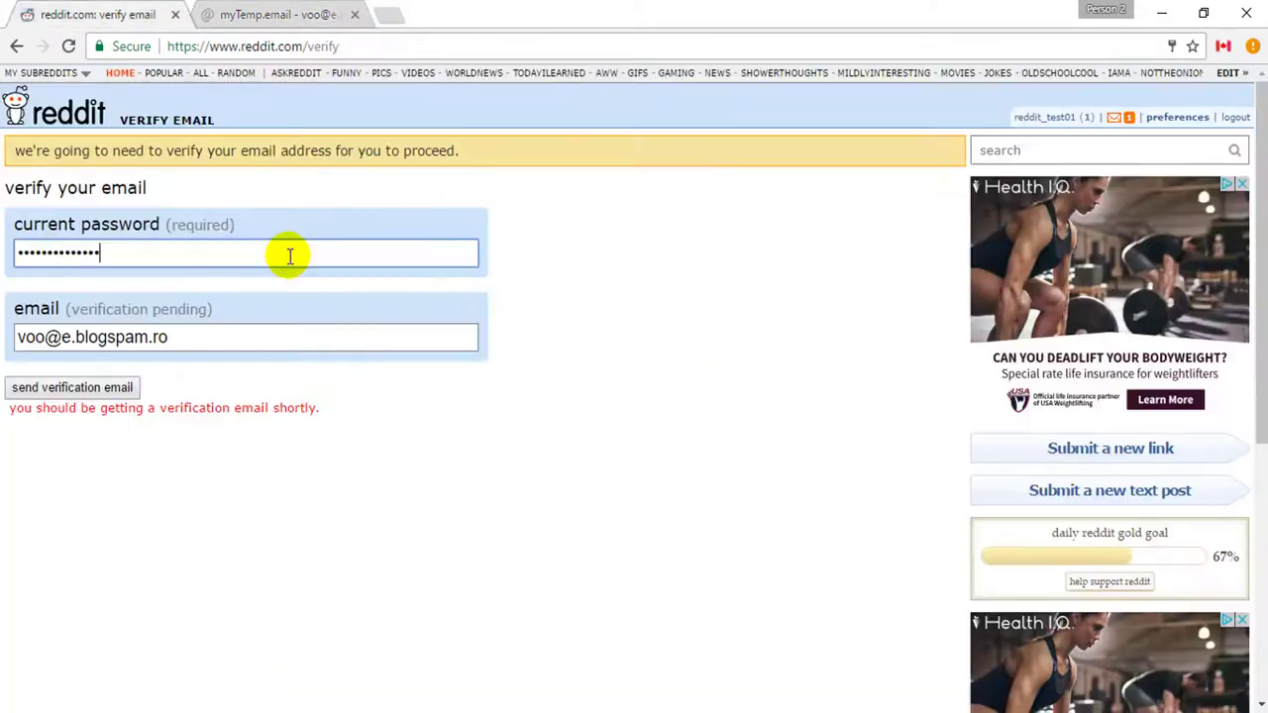
pyautogui.click(91, 392)
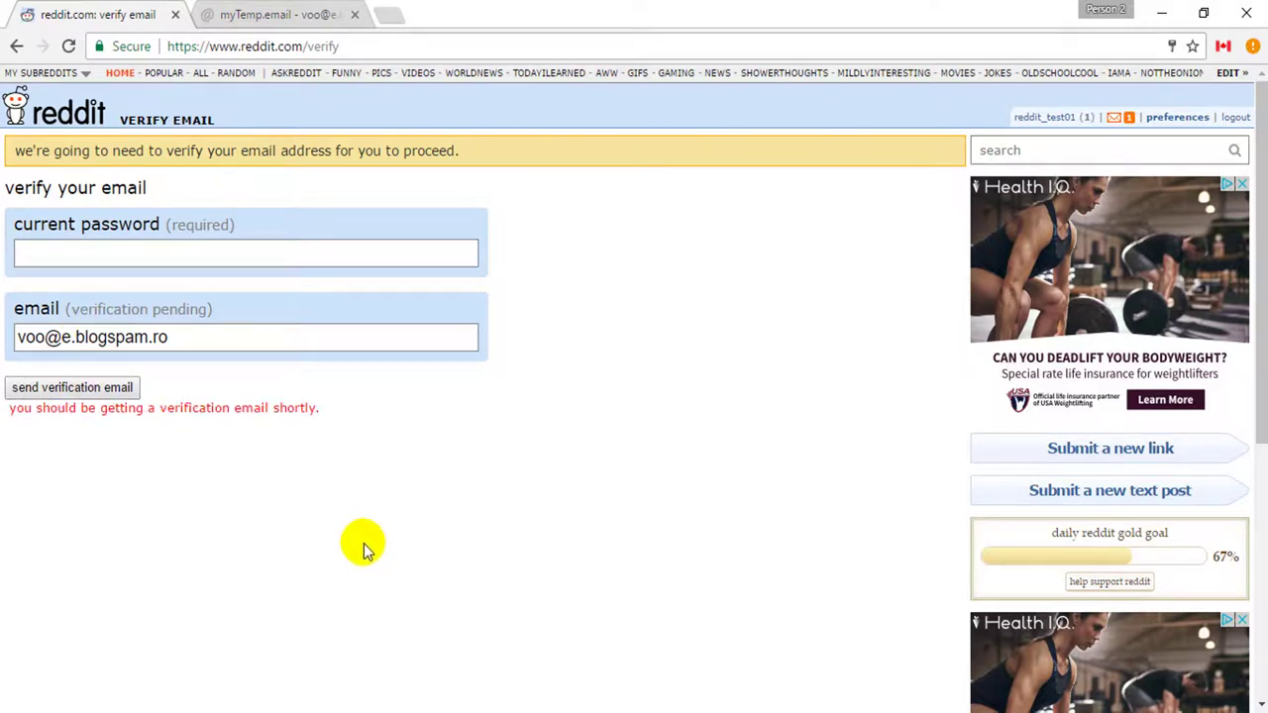
# Step: Open the newest reddit verification message in the temporary inbox and verify the e-mail address through it
pyautogui.click(281, 9)
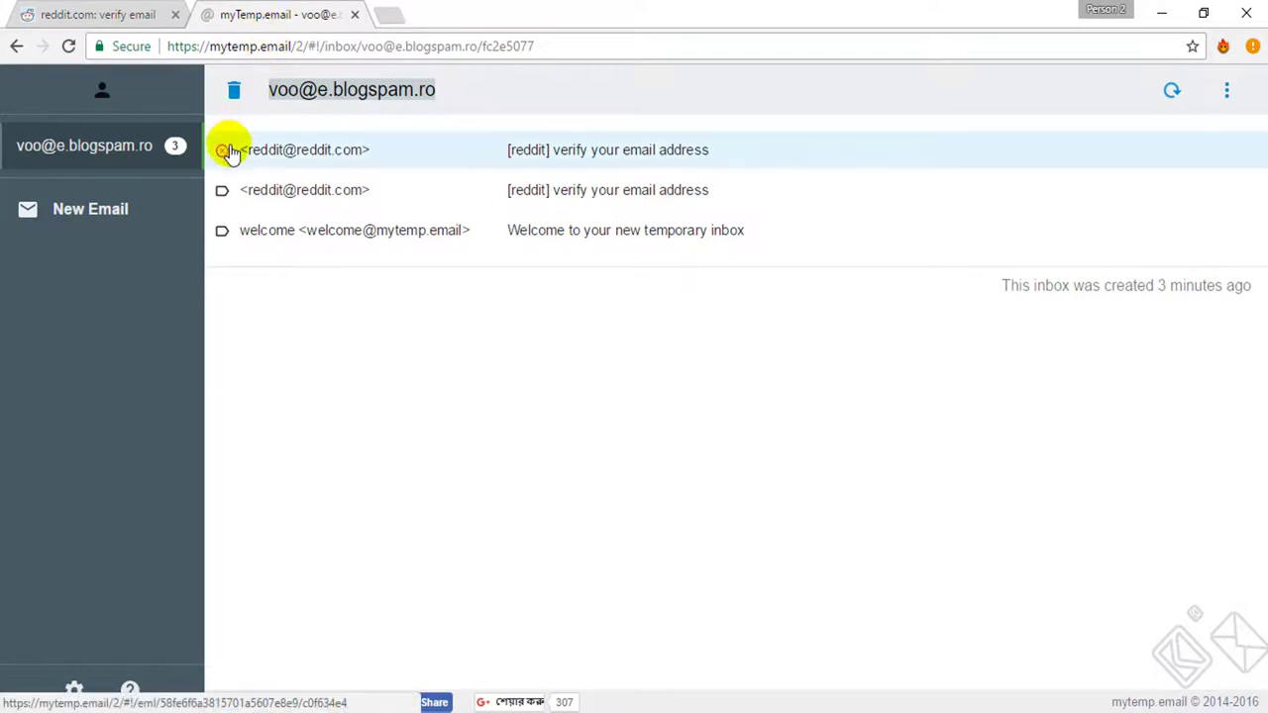
pyautogui.click(519, 162)
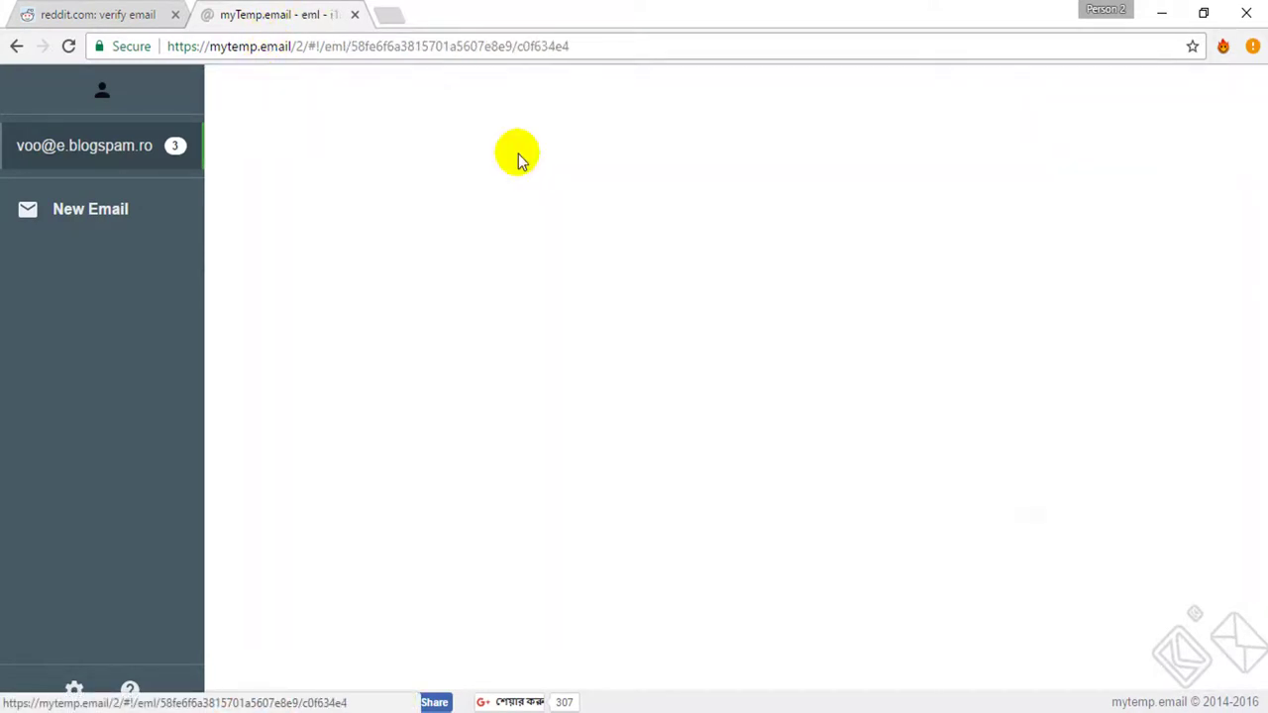
pyautogui.click(416, 382)
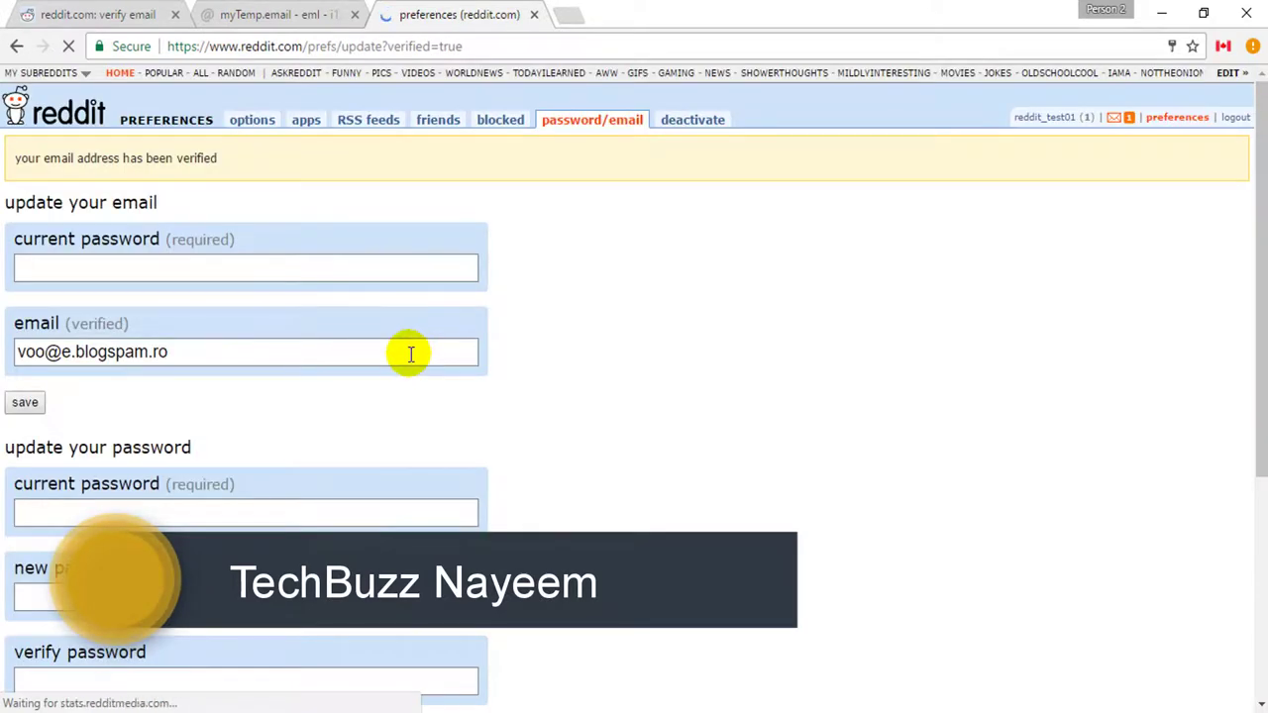
# Step: Enter the account's current password in the e-mail update section and save the verified e-mail address
pyautogui.click(188, 260)
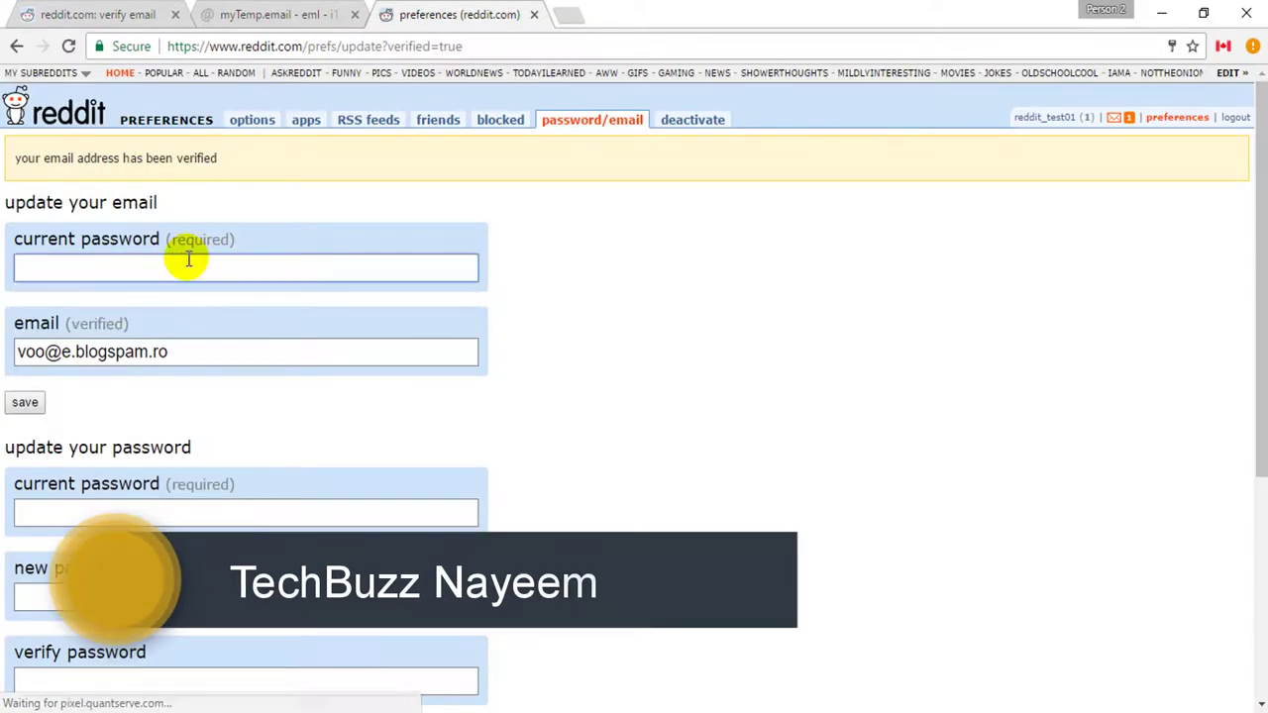
pyautogui.write('•••••')
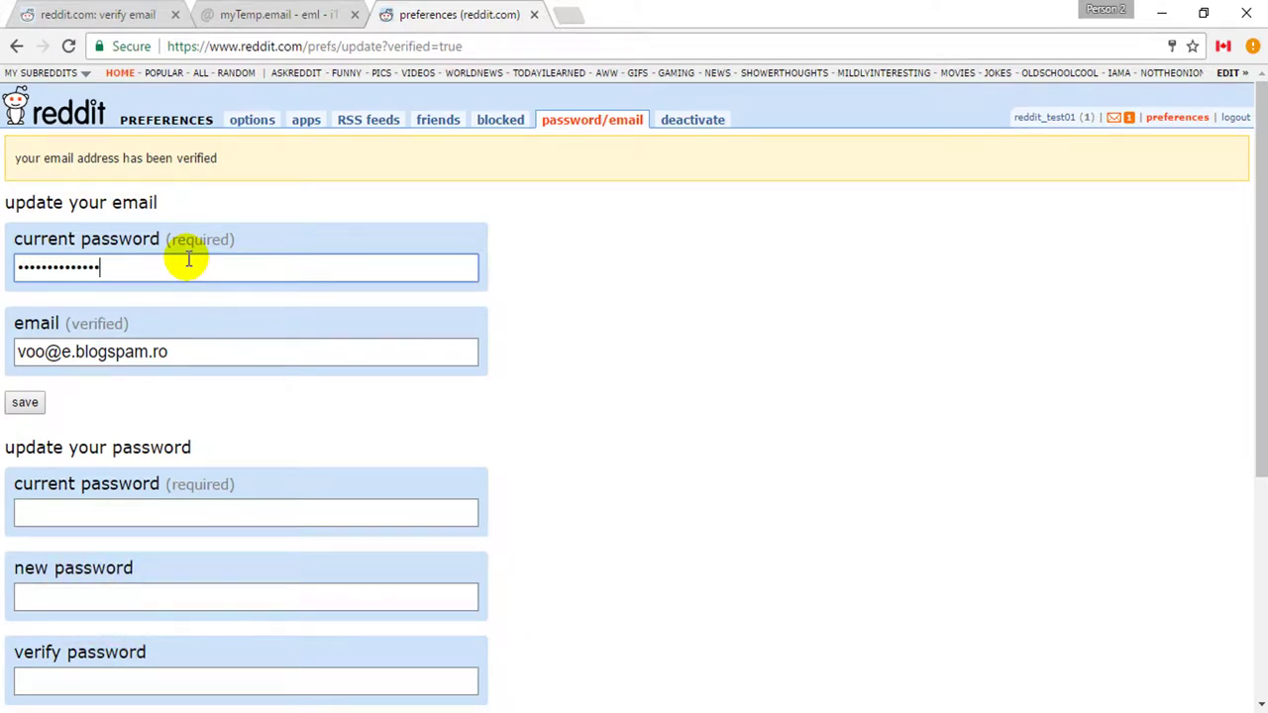
pyautogui.click(25, 402)
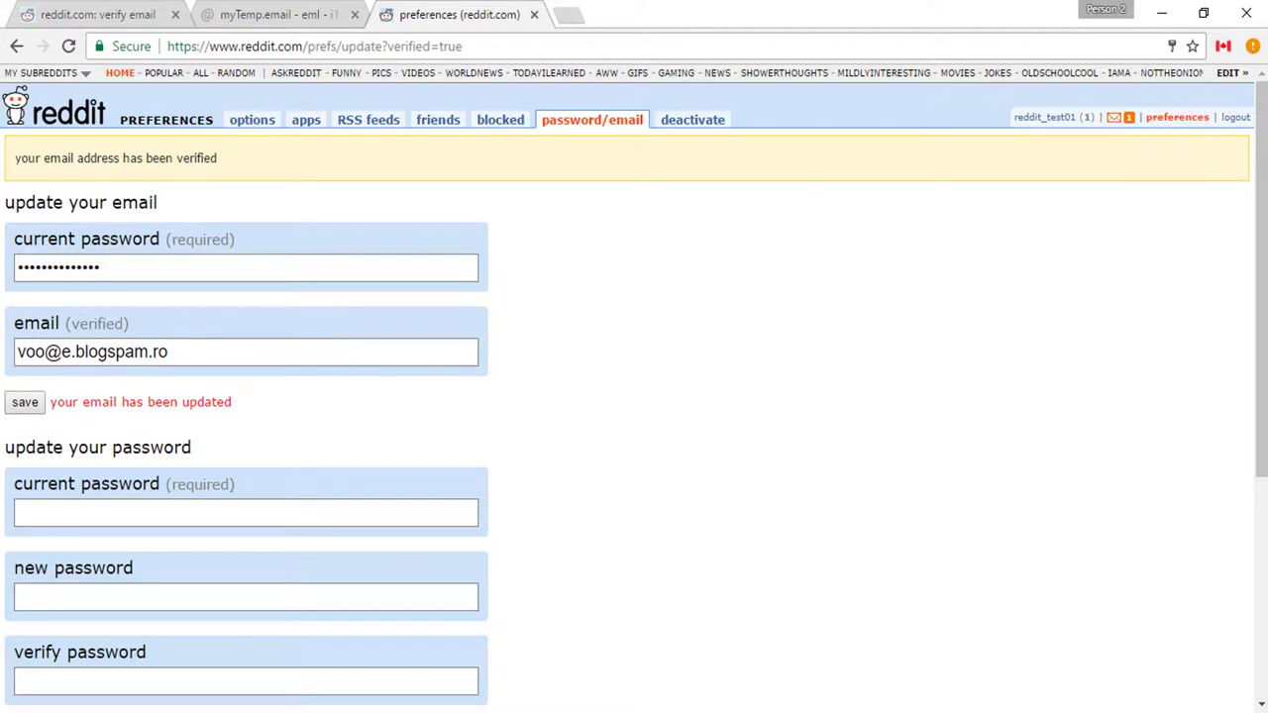
# Step: Open the Chrome settings and start editing the current profile, Person 2, in the People section
pyautogui.click(1254, 47)
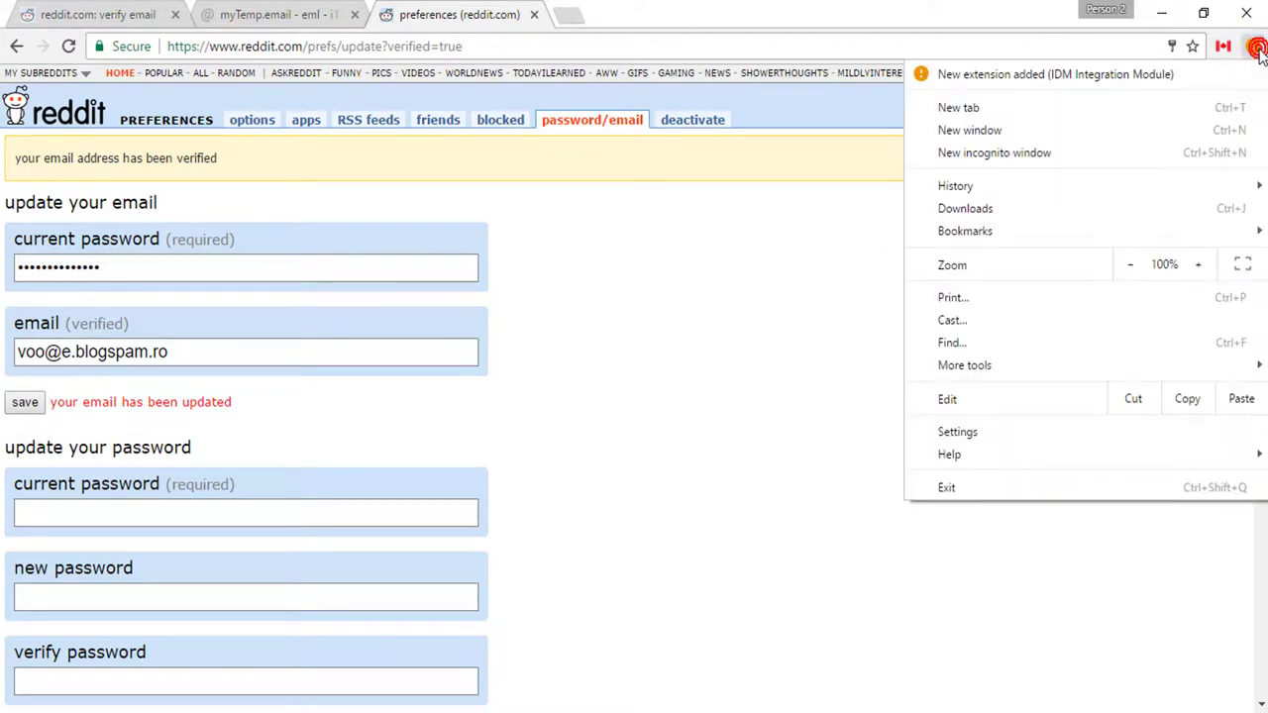
pyautogui.click(959, 436)
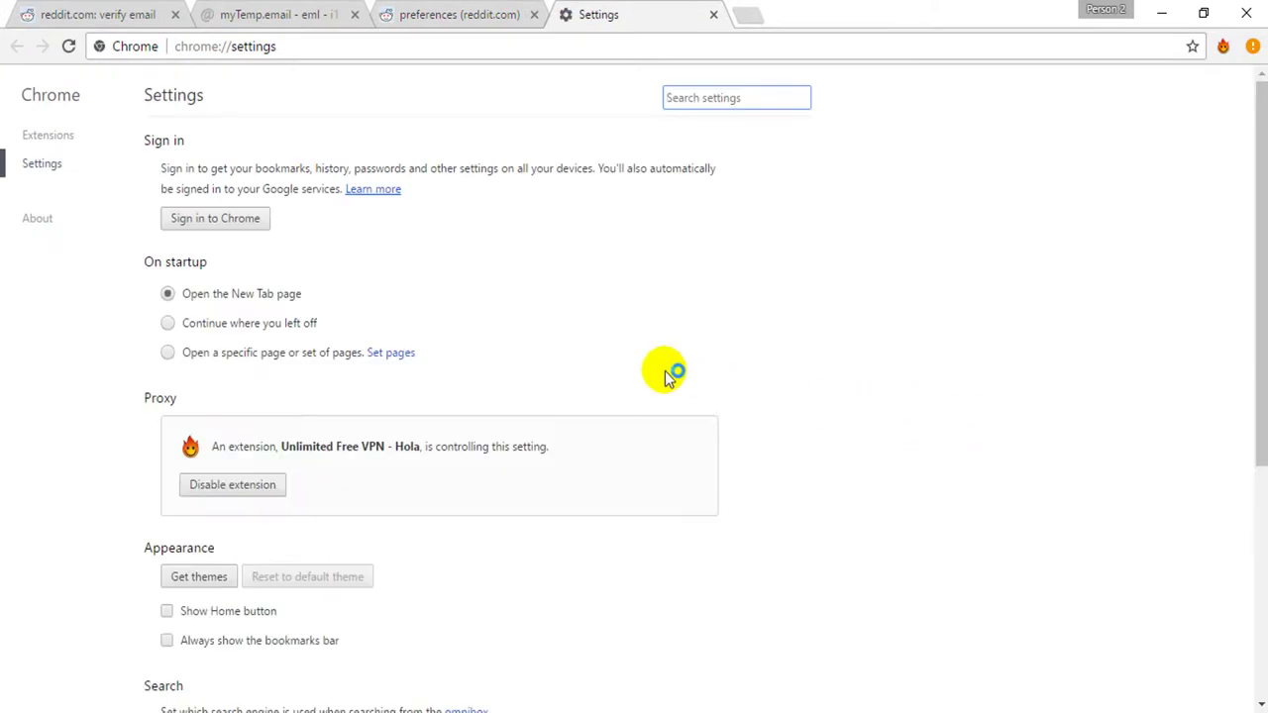
pyautogui.scroll(-2, 664, 382)
pyautogui.scroll(-3, 654, 389)
pyautogui.scroll(-2, 396, 486)
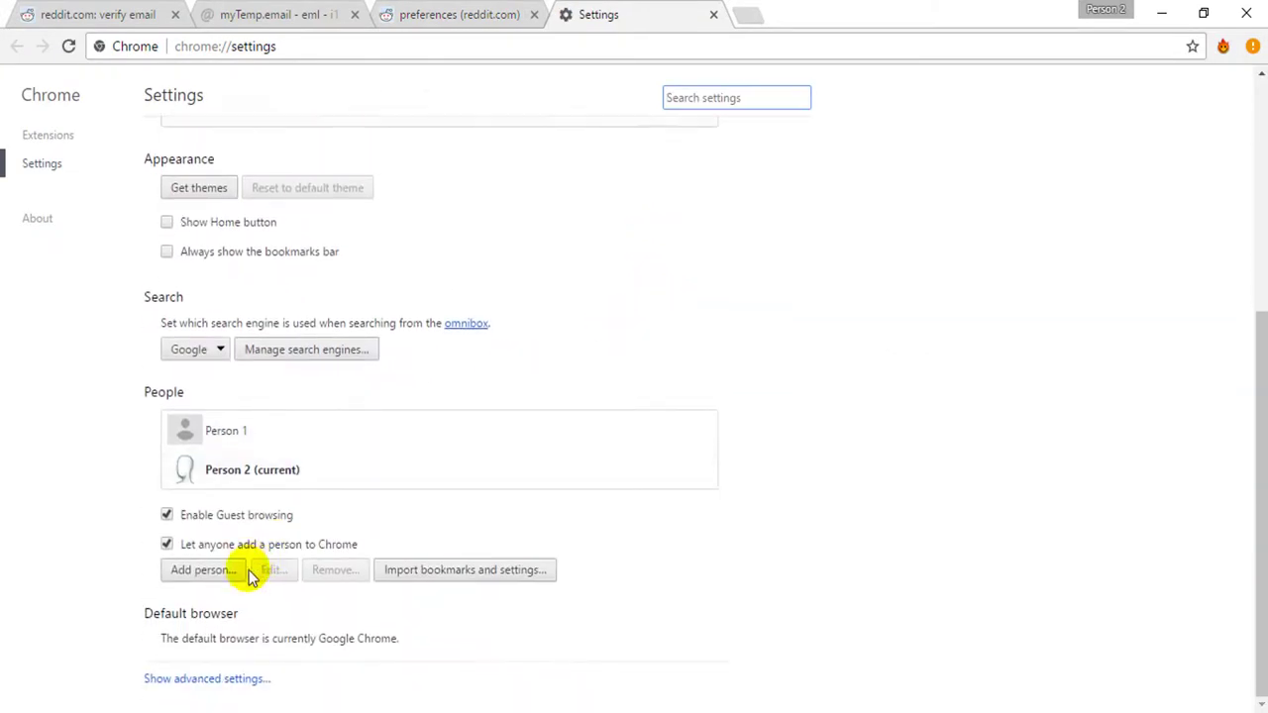
pyautogui.click(226, 473)
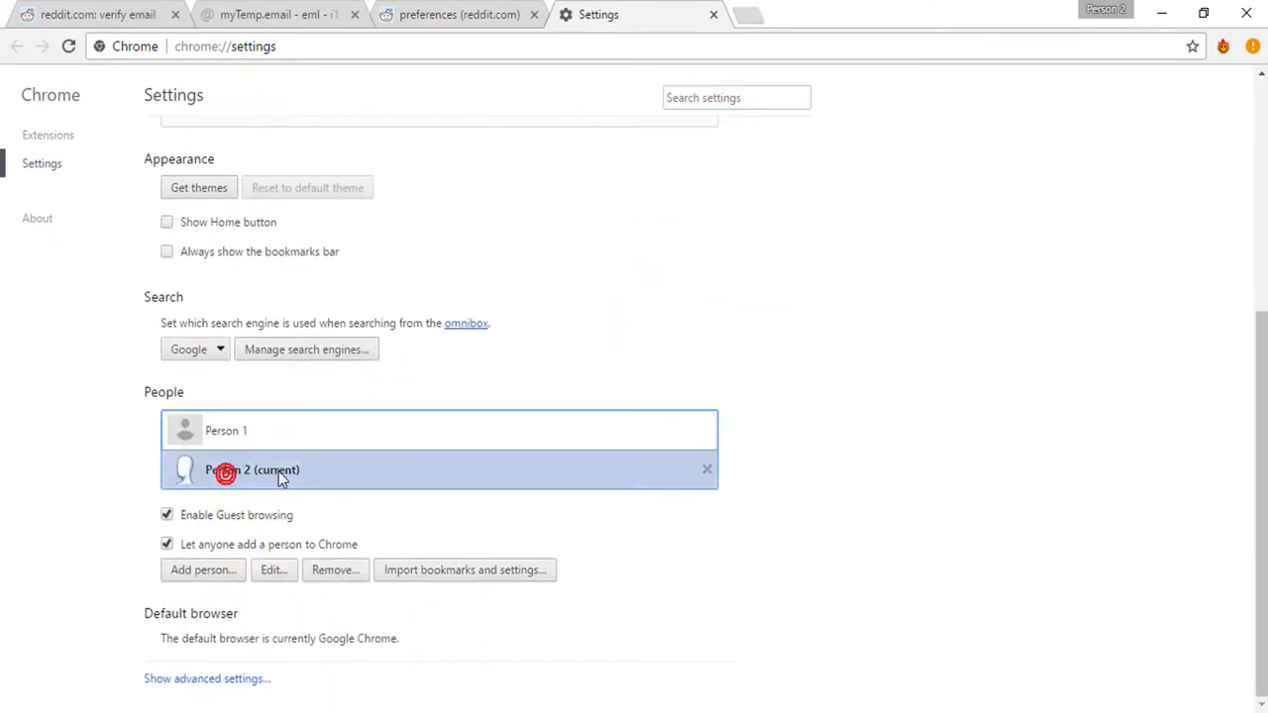
pyautogui.click(272, 571)
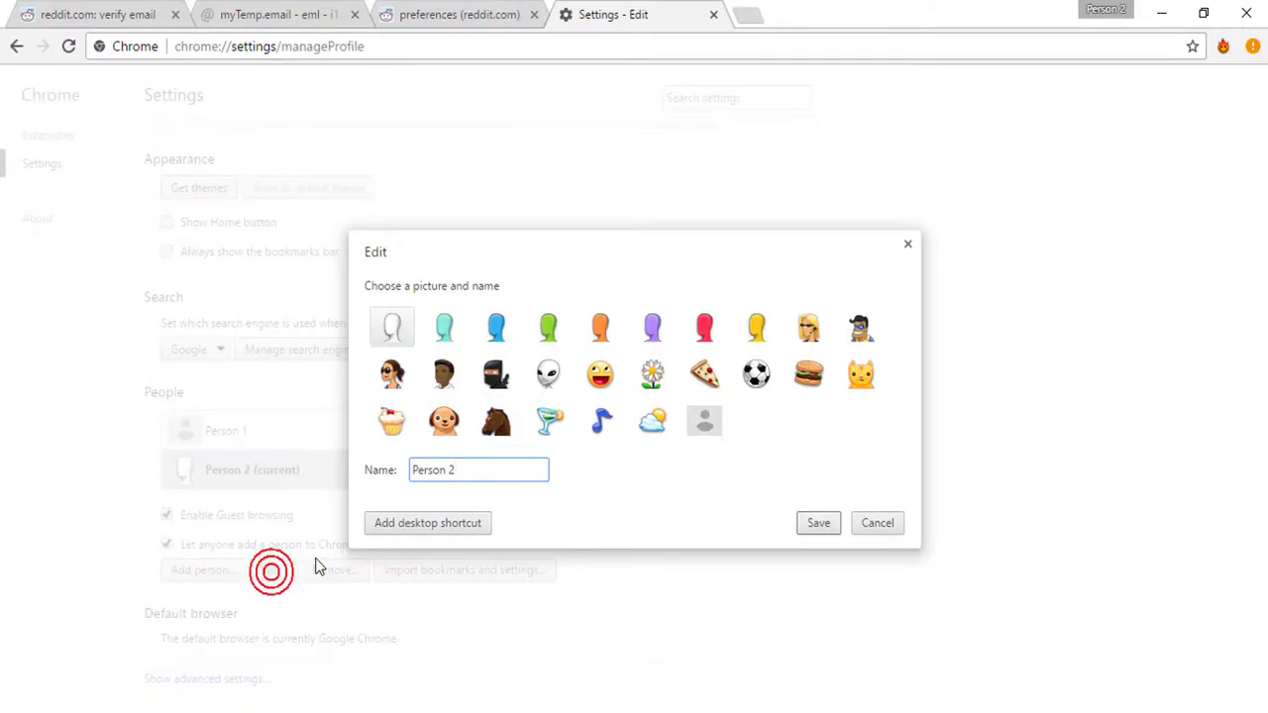
# Step: Copy the user name from cell A2 of the Excel workbook and rename the Chrome profile to reddit_test01
pyautogui.moveTo(472, 471); pyautogui.dragTo(334, 462)
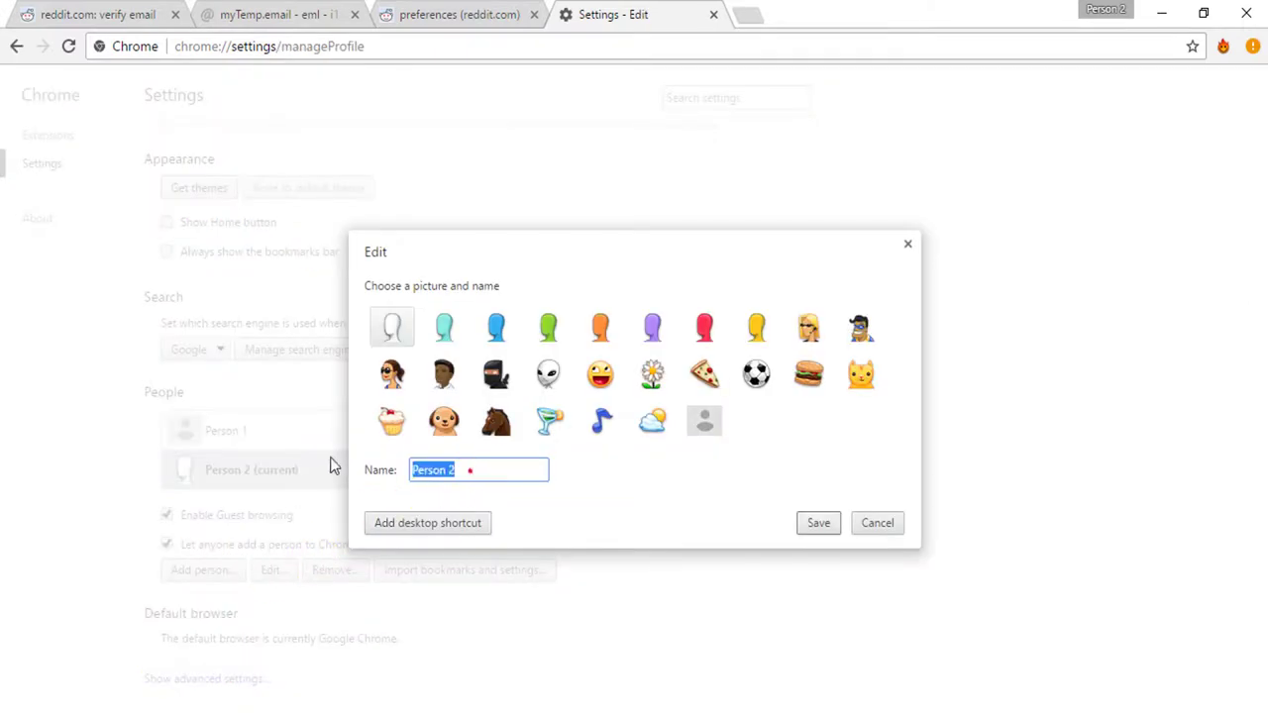
pyautogui.click(367, 711)
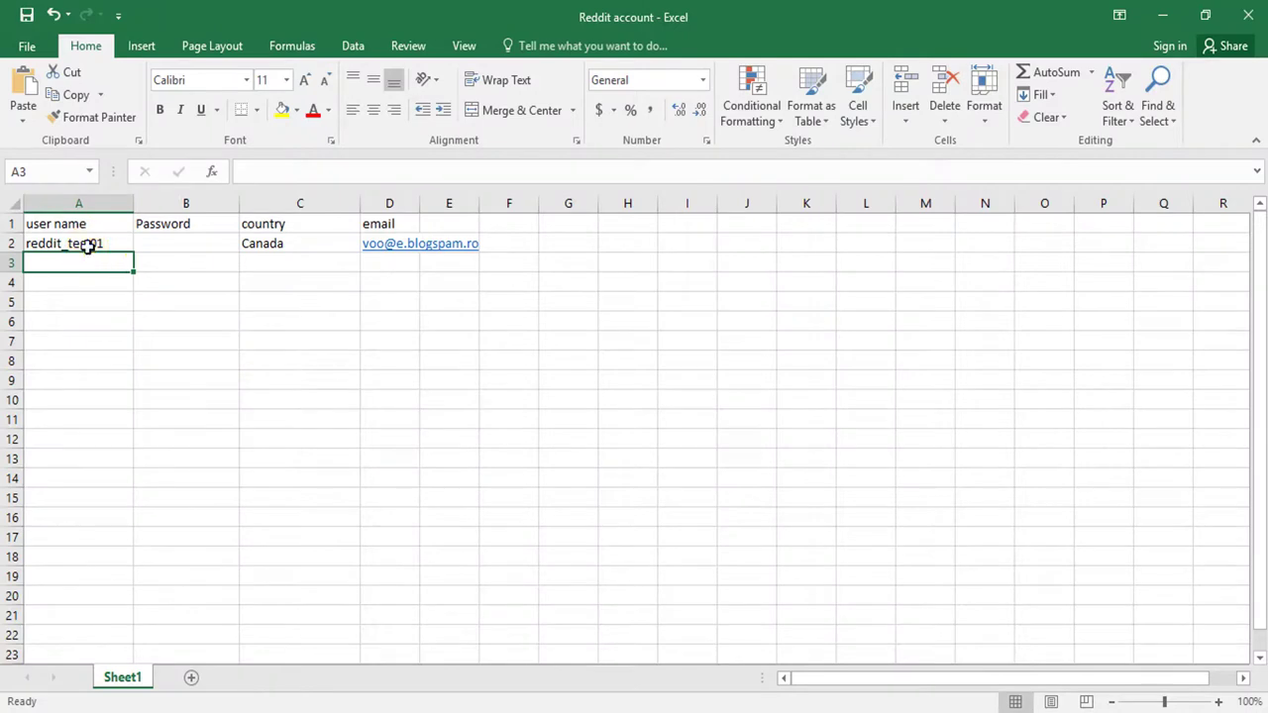
pyautogui.doubleClick(88, 247)
pyautogui.moveTo(109, 242); pyautogui.dragTo(9, 241)
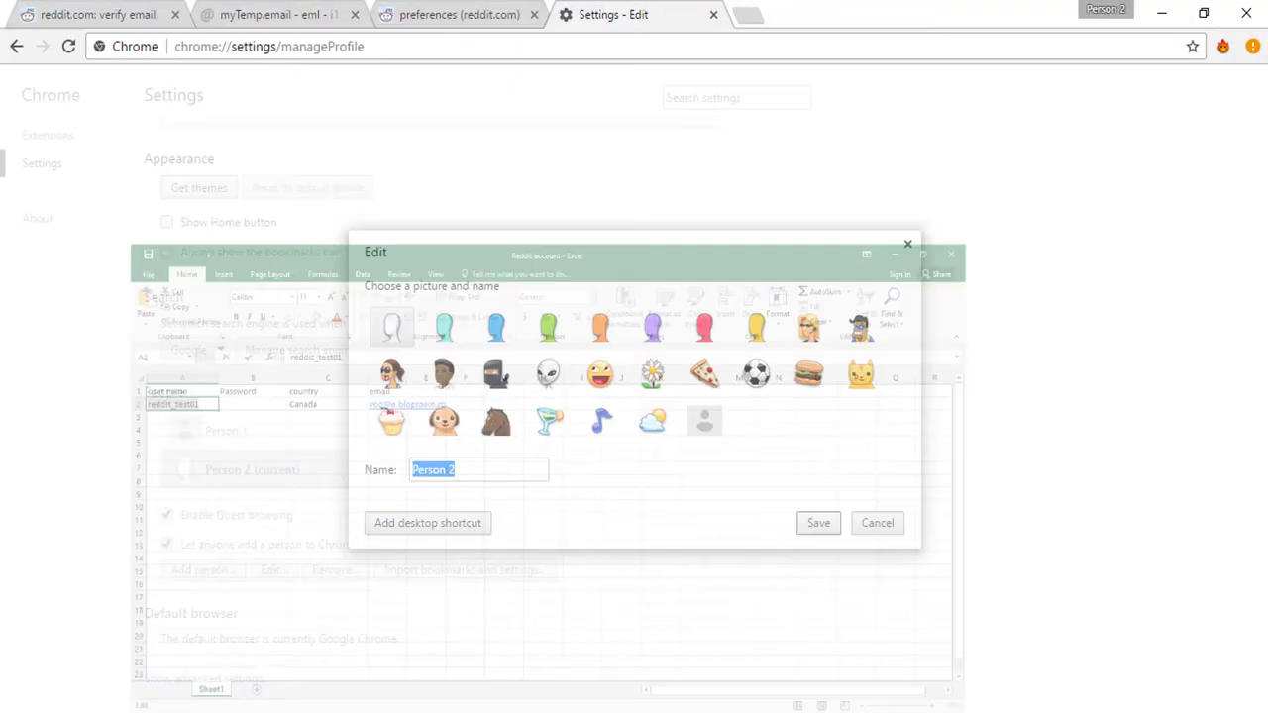
pyautogui.write('reddit_test01')
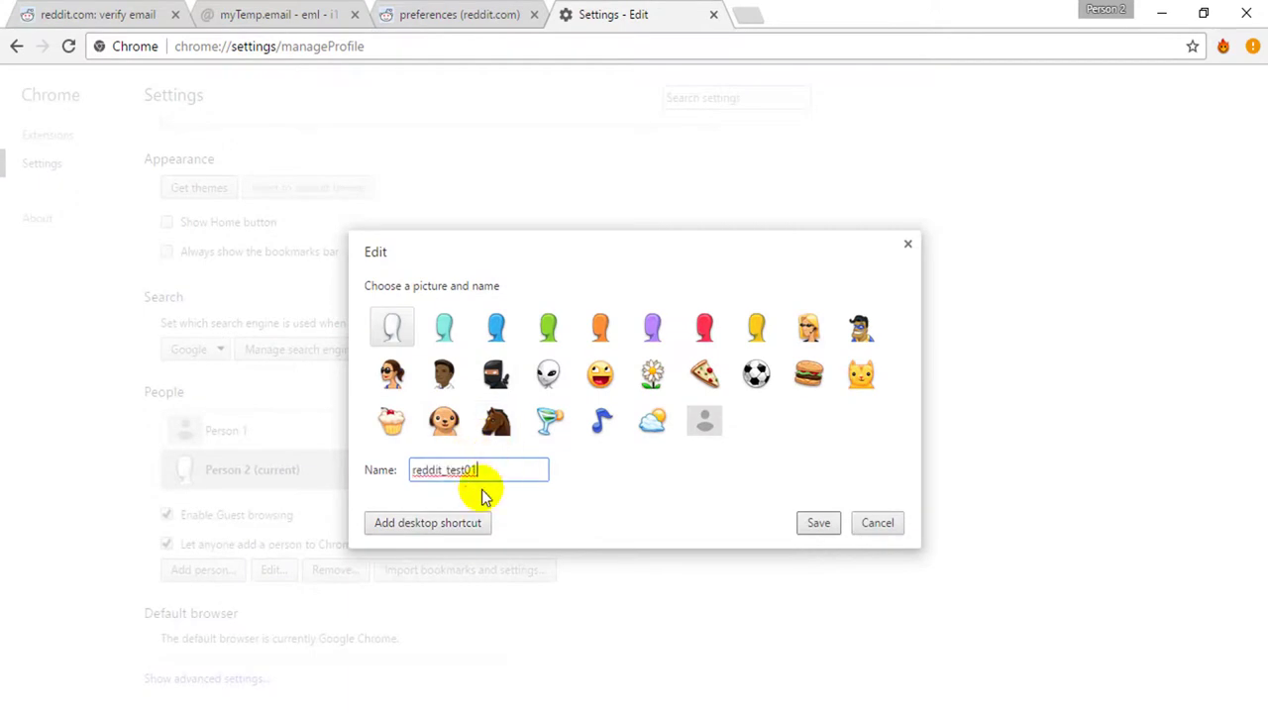
pyautogui.click(819, 523)
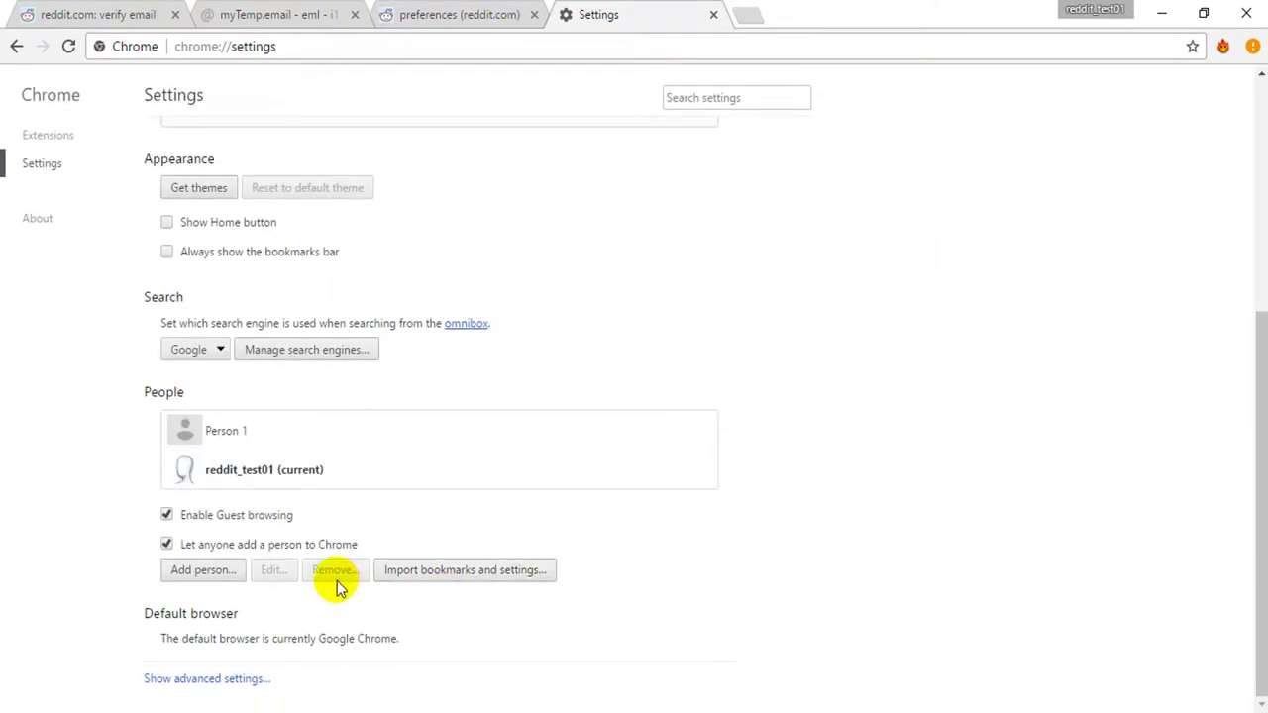
# Step: Add a desktop shortcut for the reddit_test01 browser profile and close its edit dialog
pyautogui.click(274, 481)
pyautogui.click(272, 573)
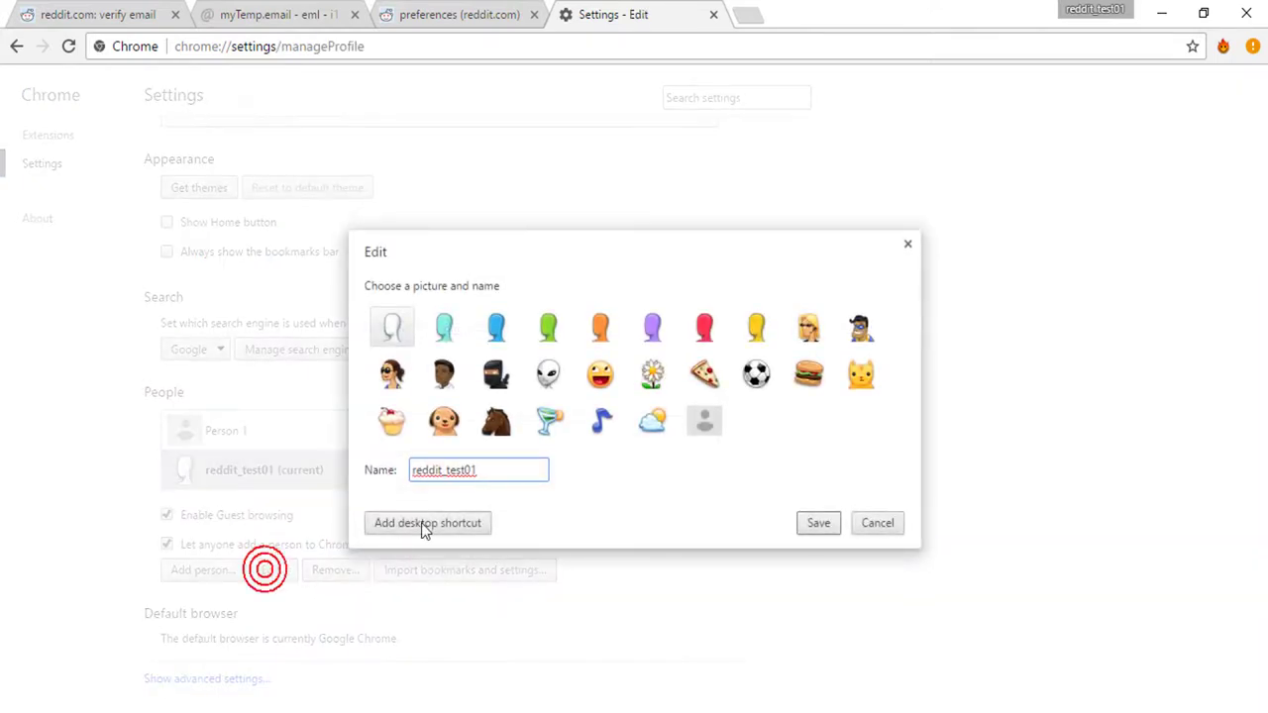
pyautogui.click(441, 533)
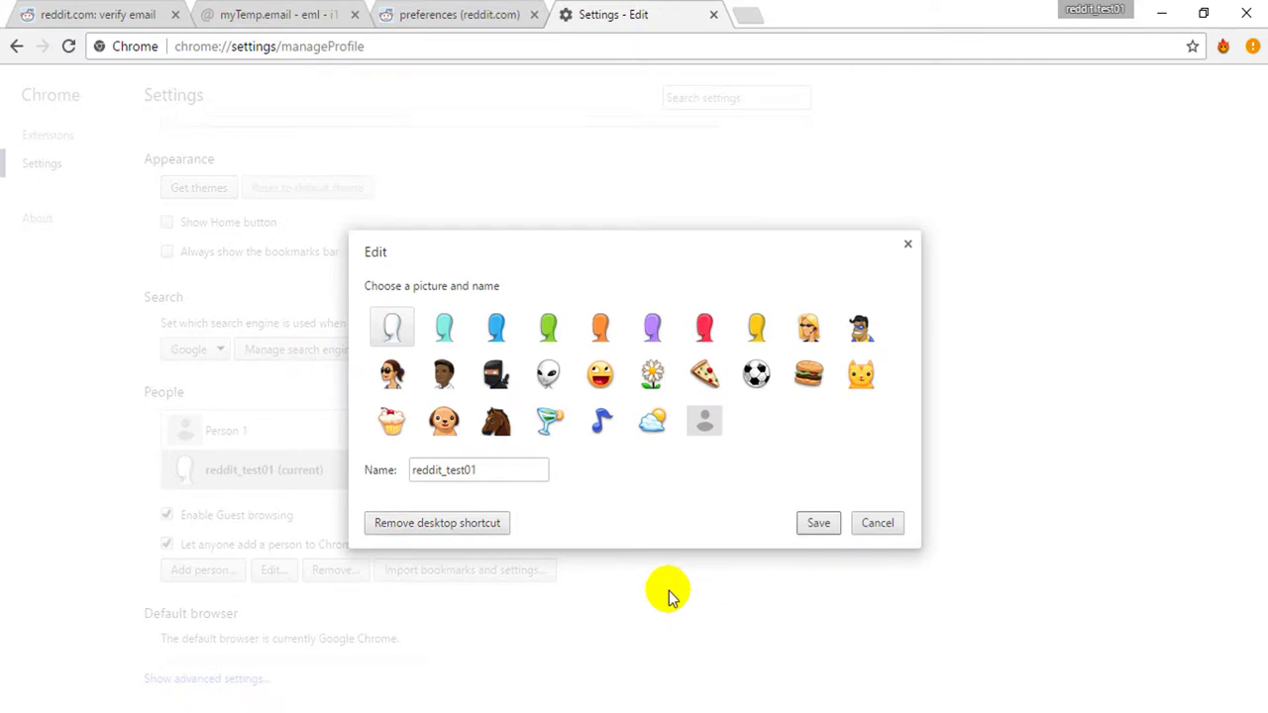
pyautogui.click(865, 523)
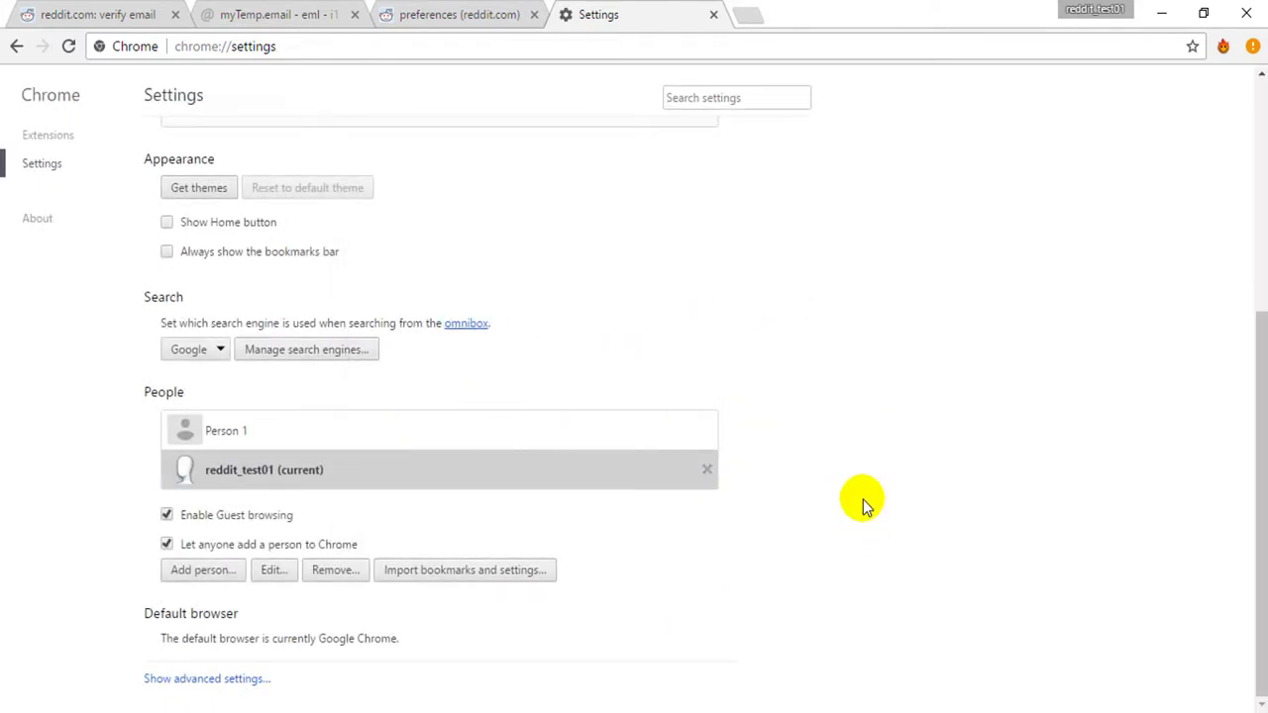
# Step: Close the browser settings, return to the reddit e-mail verification page and open the reddit_test01 user page
pyautogui.click(714, 17)
pyautogui.click(49, 12)
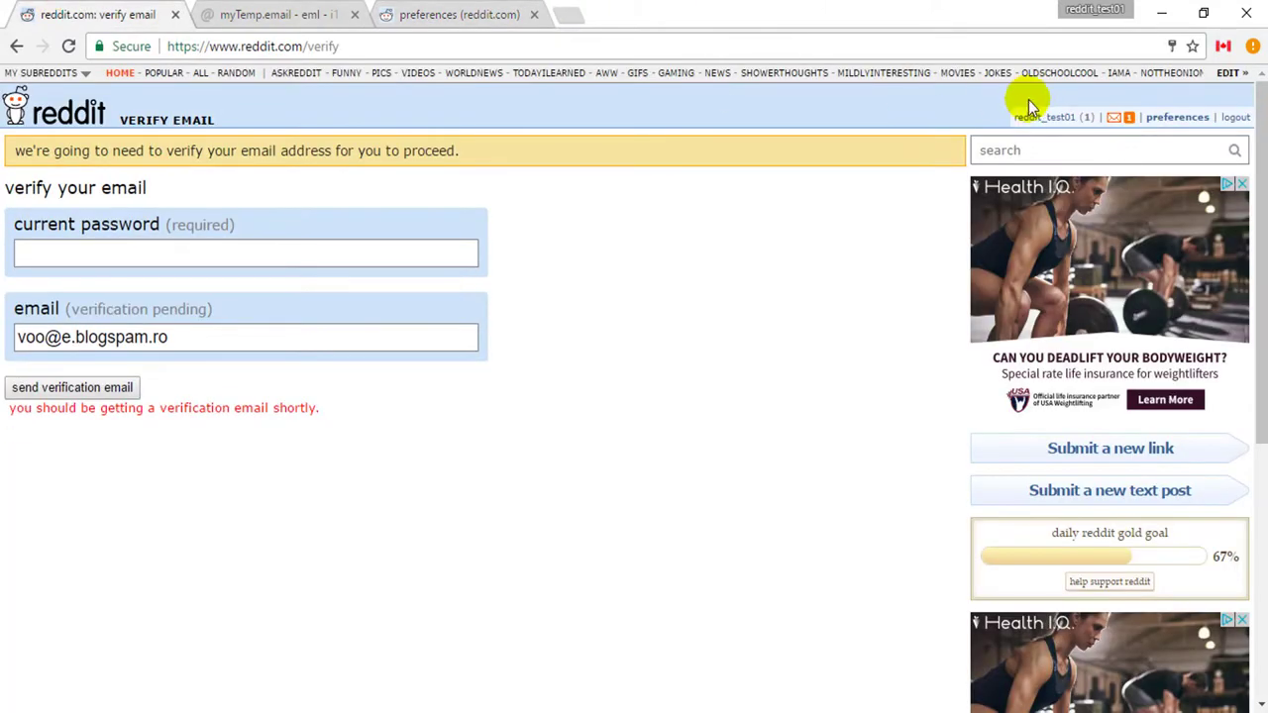
pyautogui.click(1071, 121)
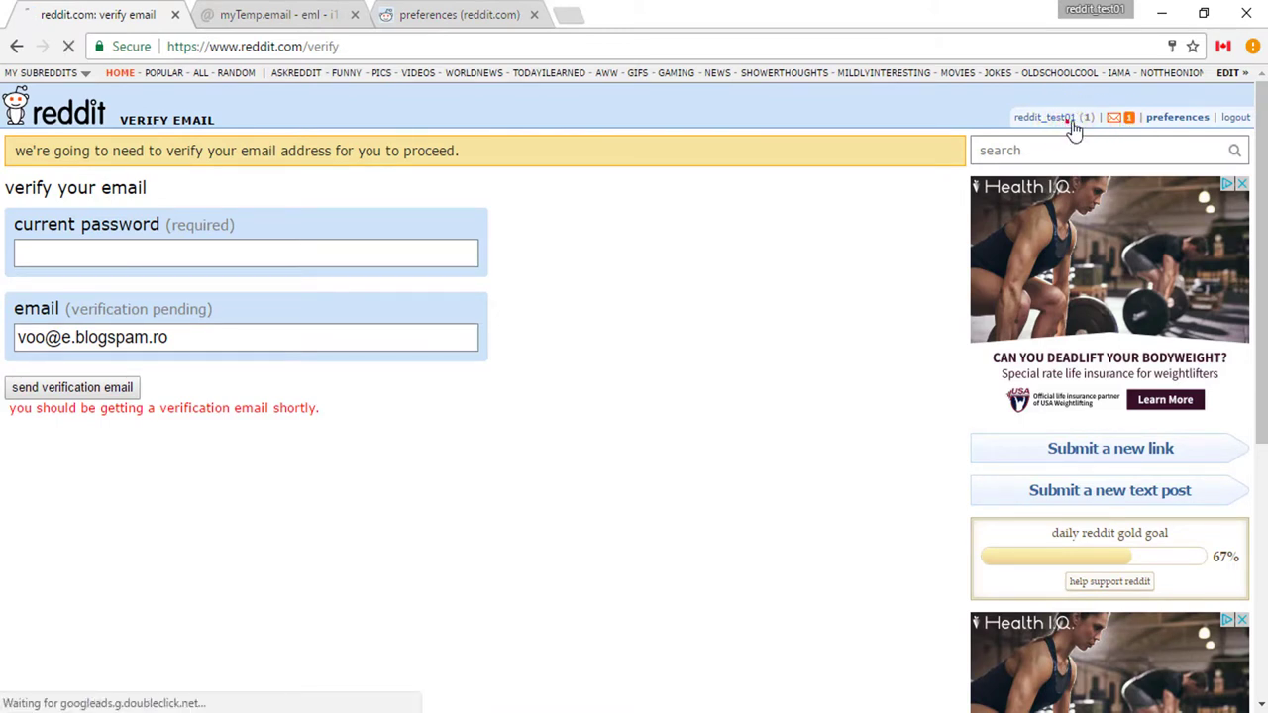